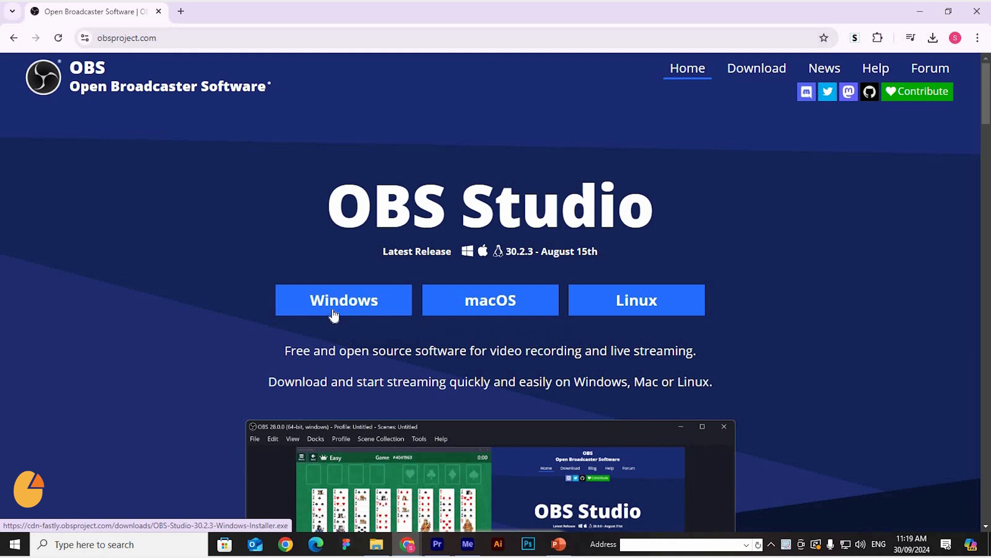
- Download the Windows installer for OBS Studio 30.2.3, install it in the default folder and launch the program
click(344, 304)
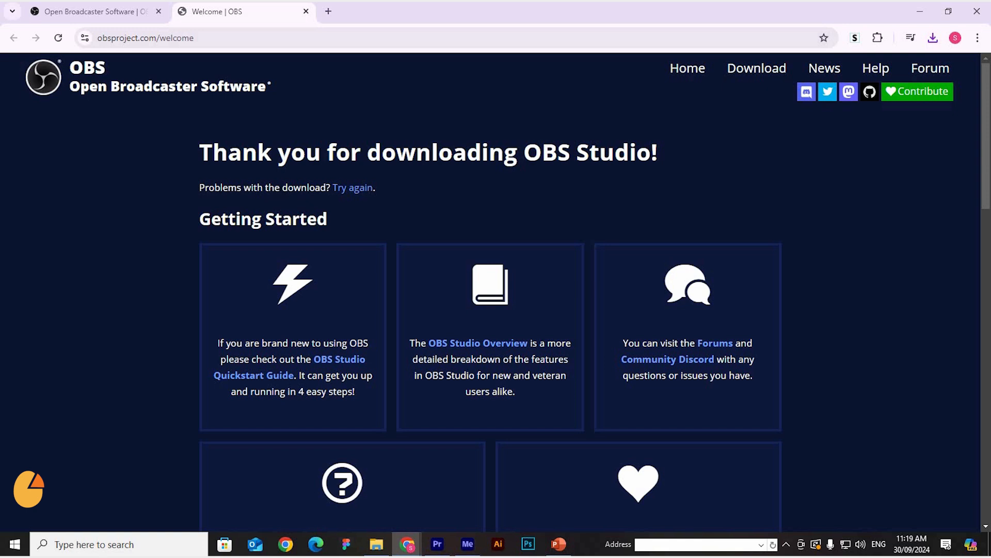
click(564, 369)
click(566, 370)
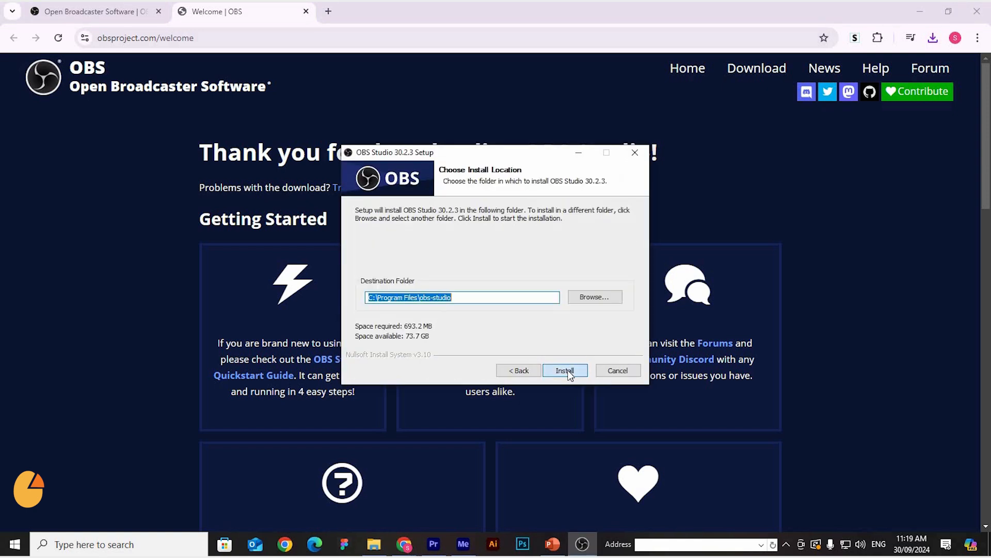
click(565, 371)
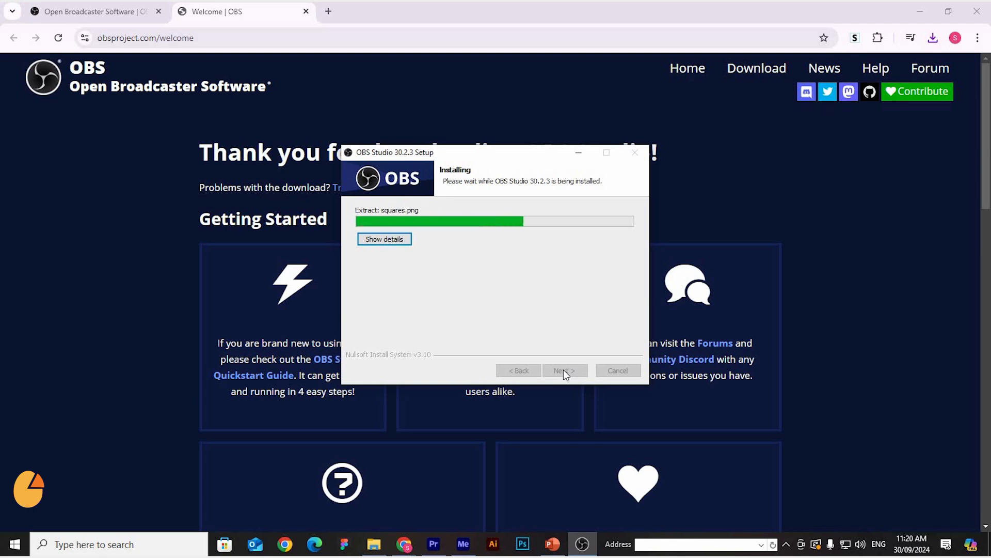
click(564, 370)
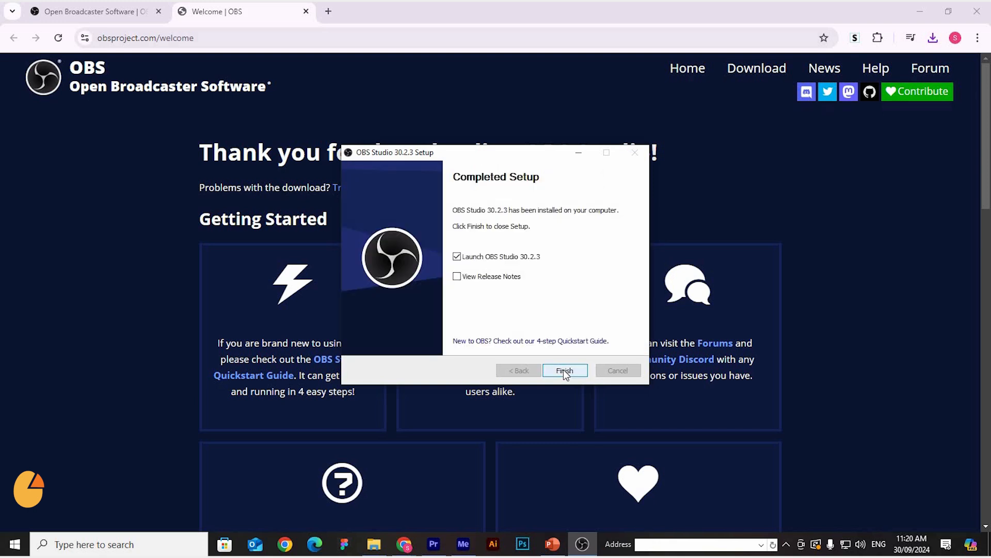
click(564, 370)
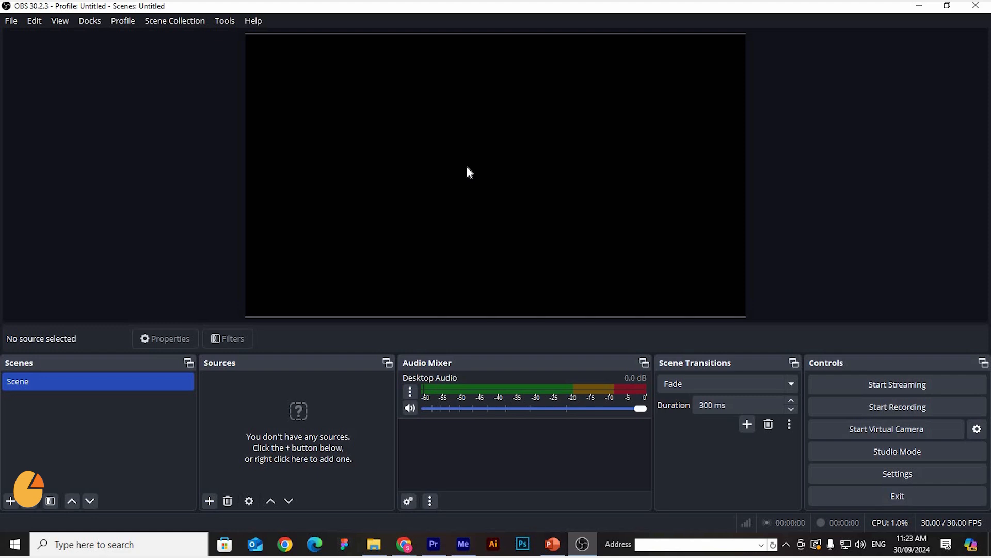
- Add an Audio Output Capture source using the Speakers (Realtek High Definition Audio) device
click(210, 503)
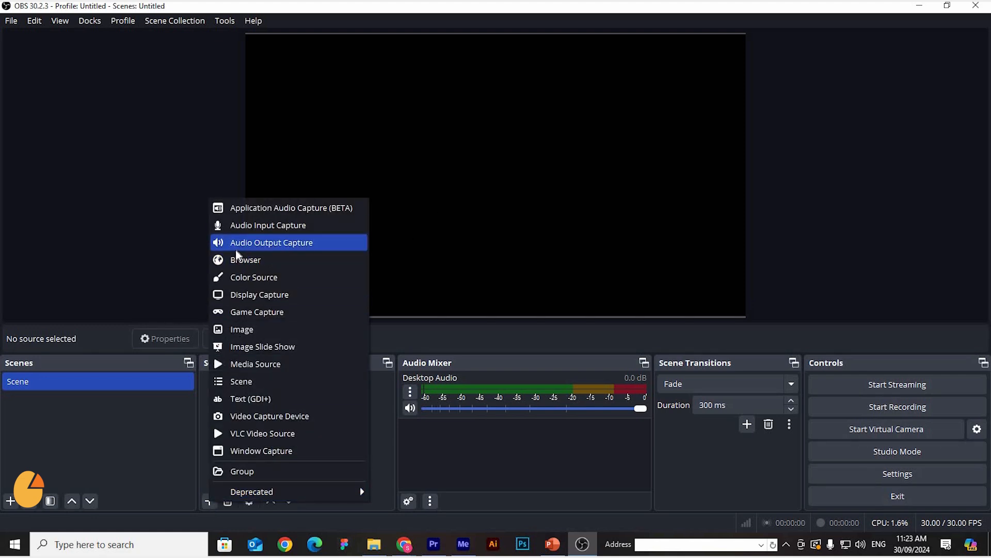
click(271, 242)
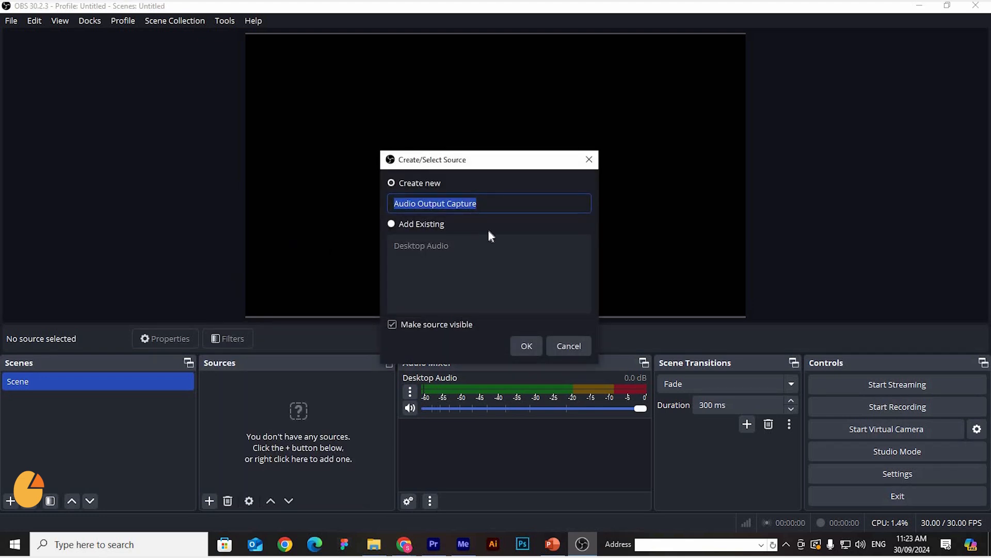
click(528, 347)
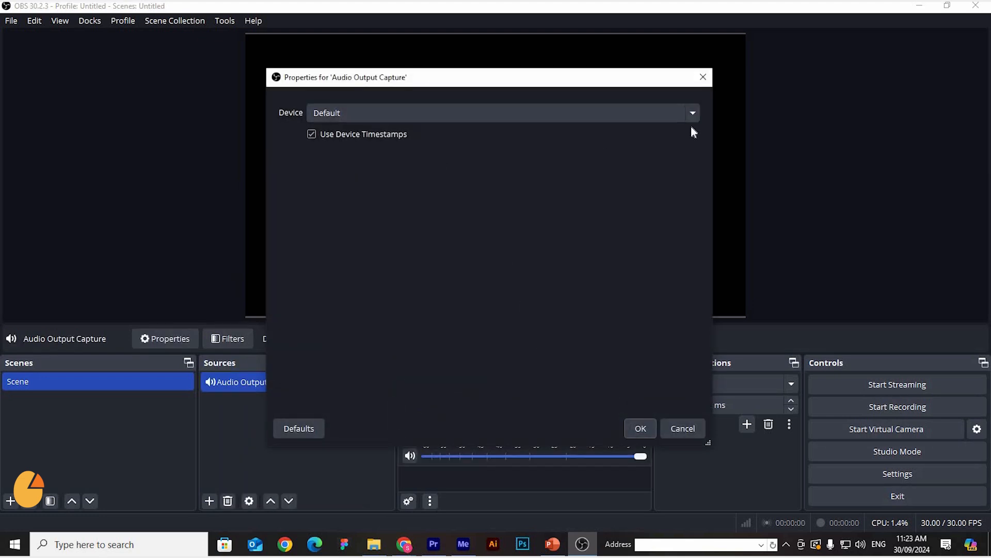
click(693, 113)
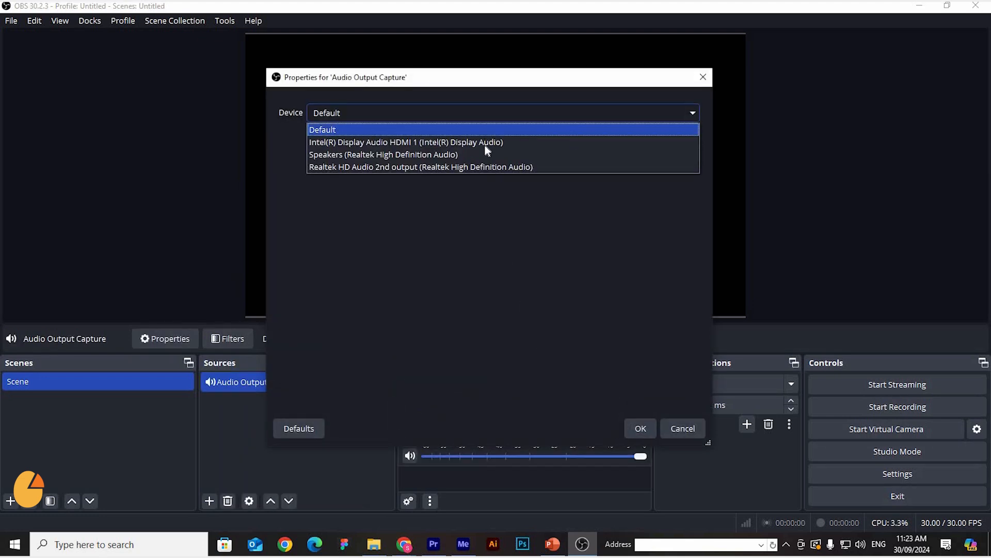
click(450, 157)
click(644, 428)
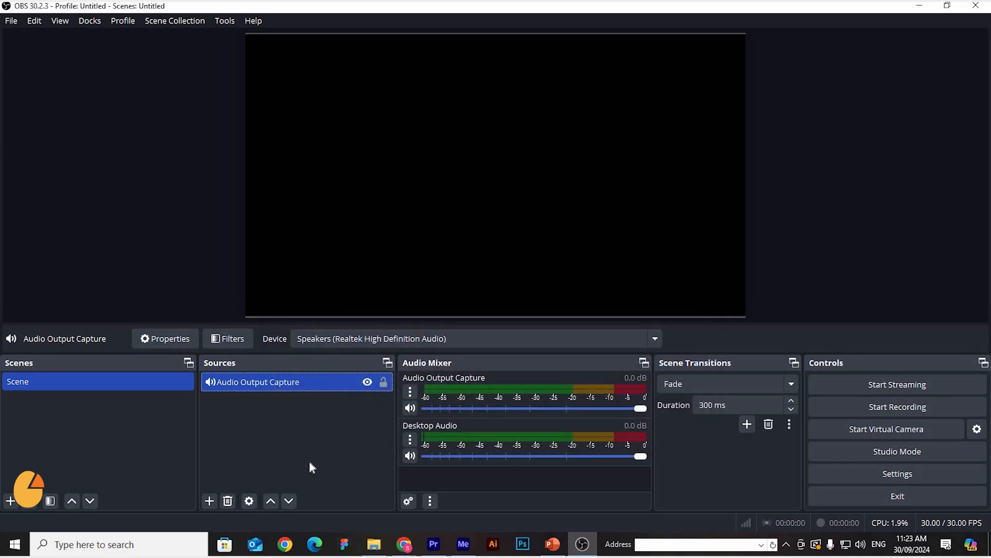
- Add a Window Capture source named PowerPoint that captures the open Football Google Slides Template presentation window
click(210, 501)
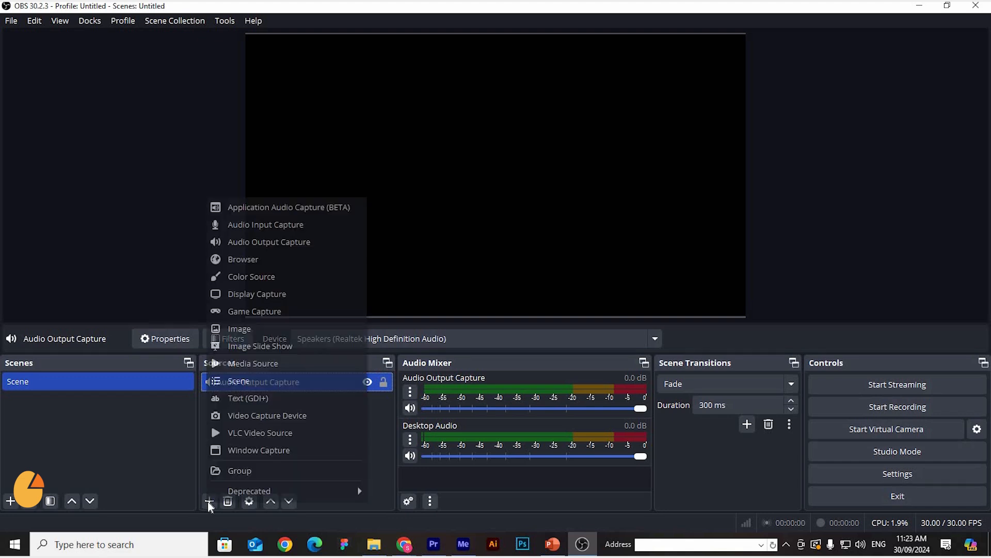
click(275, 454)
text(Po)
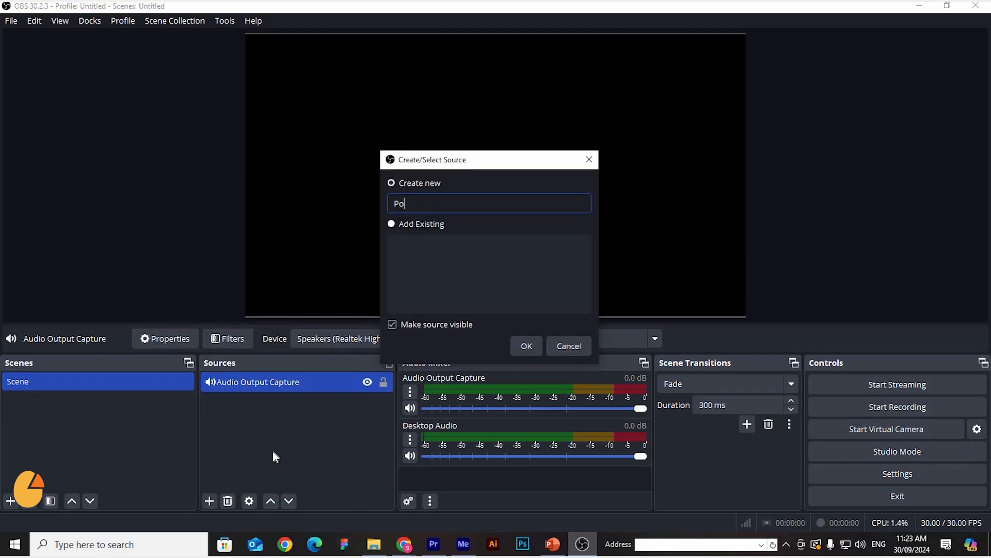
text(werPoint)
click(527, 345)
click(408, 271)
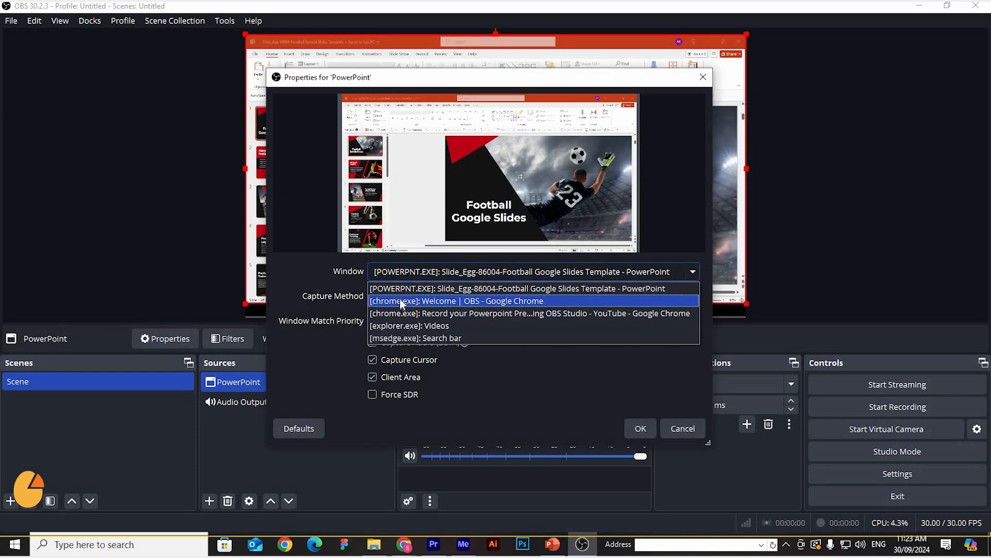
click(400, 291)
click(640, 428)
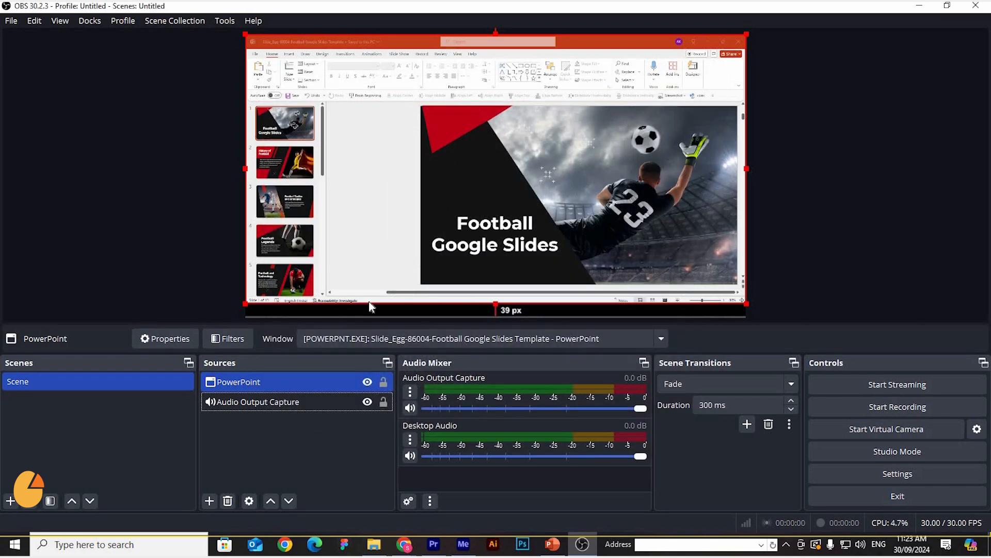
- Try enlarging and repositioning the PowerPoint capture on the canvas, and fit it to the screen
drag(245, 303, 7, 364)
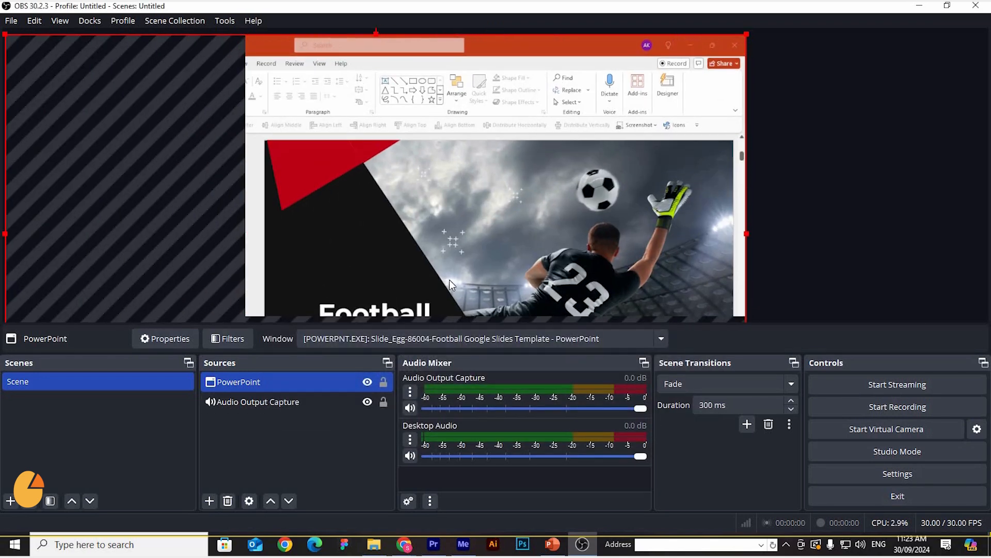
drag(453, 284, 453, 188)
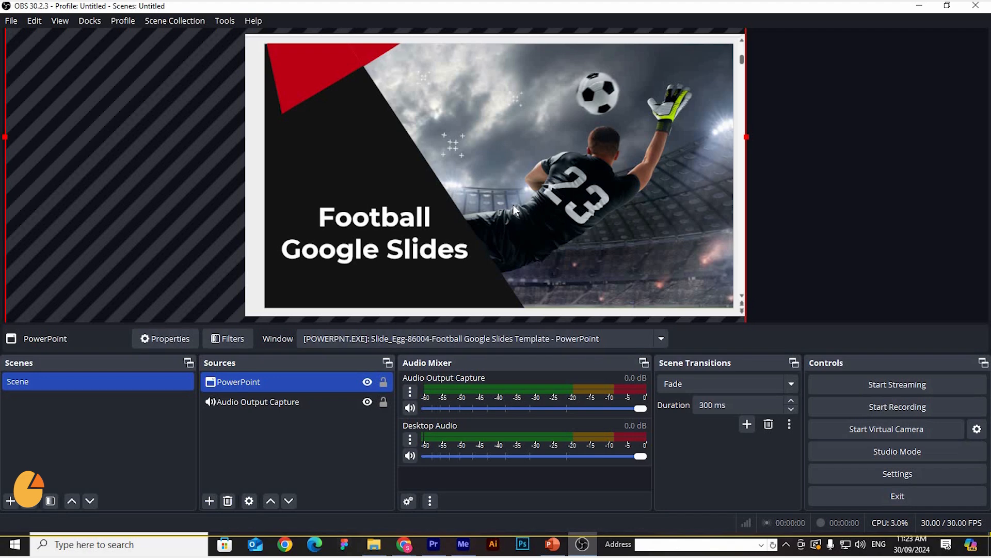
right_click(487, 209)
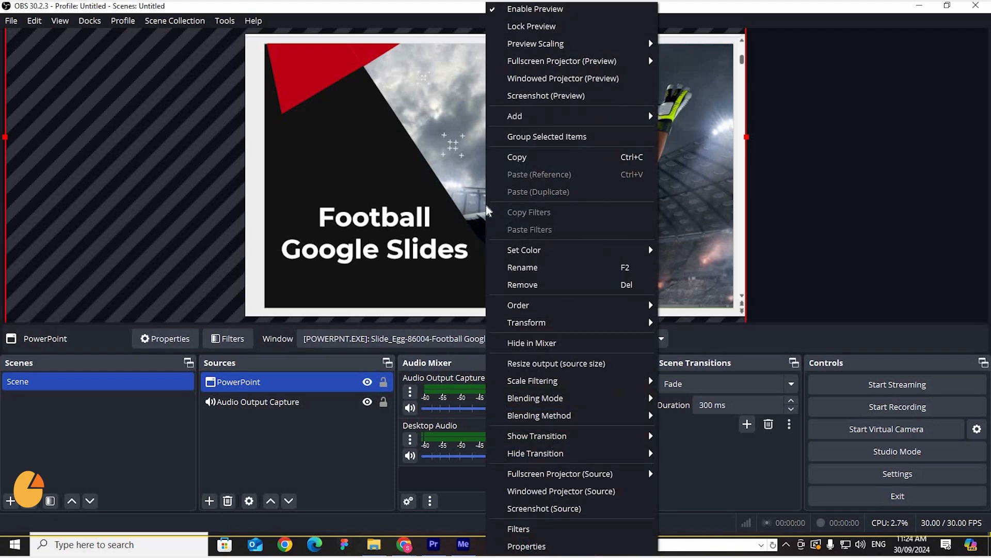
mouse_move(605, 326)
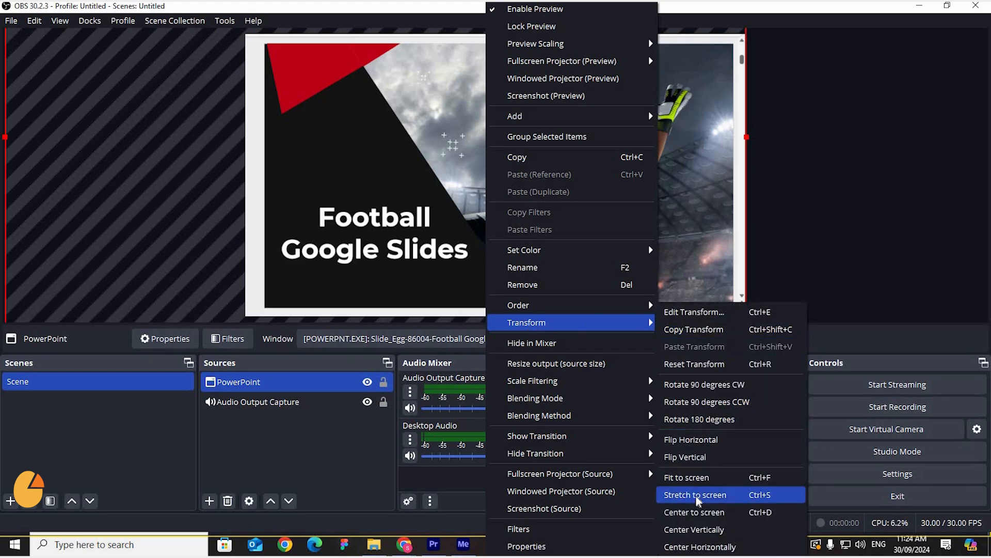
click(703, 482)
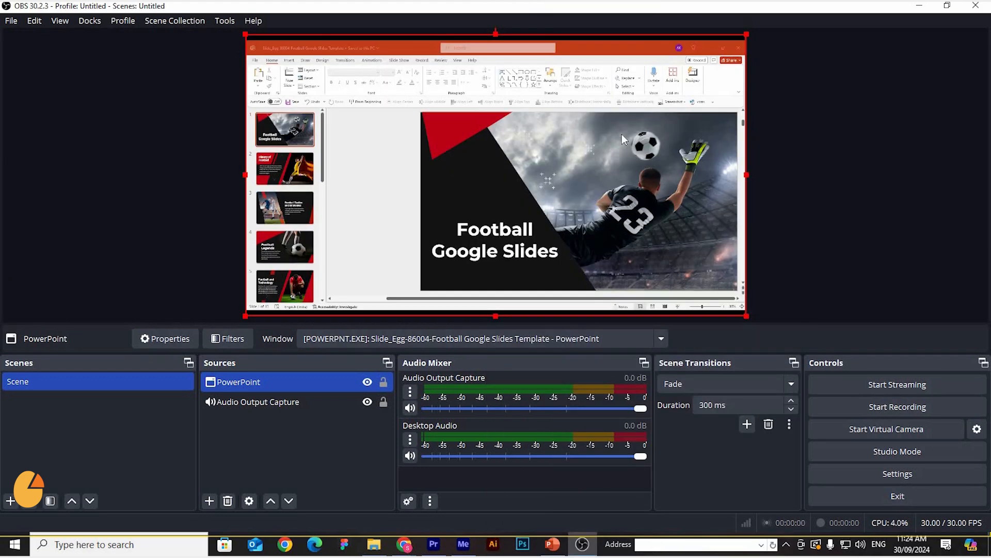
- Switch to PowerPoint, select slides 2, 4 and 5, and check in the OBS preview that the capture follows
click(556, 550)
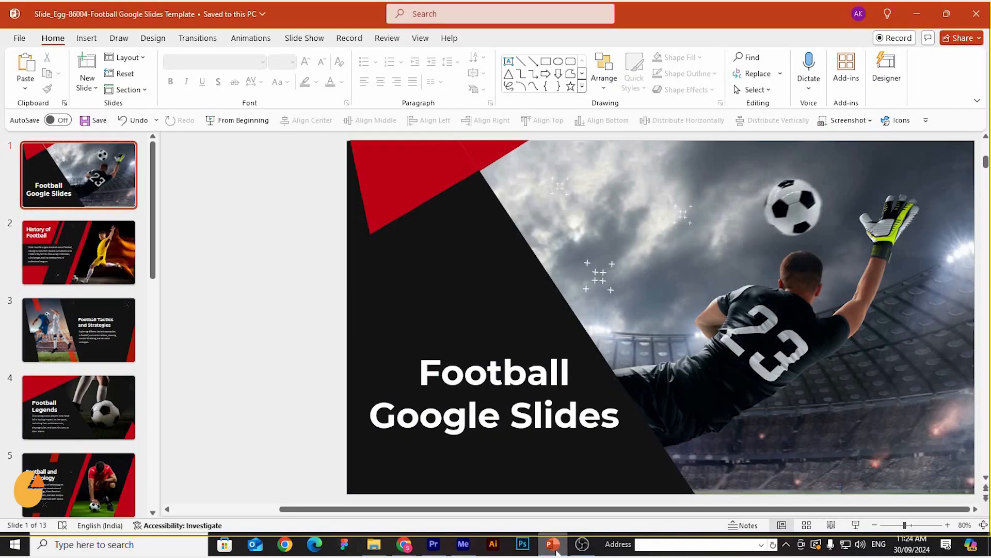
click(102, 272)
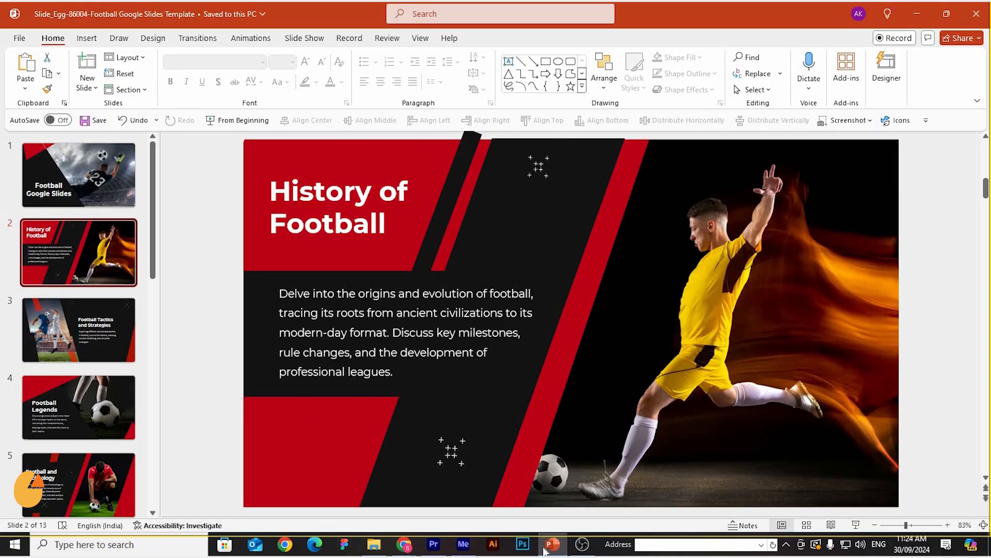
click(582, 545)
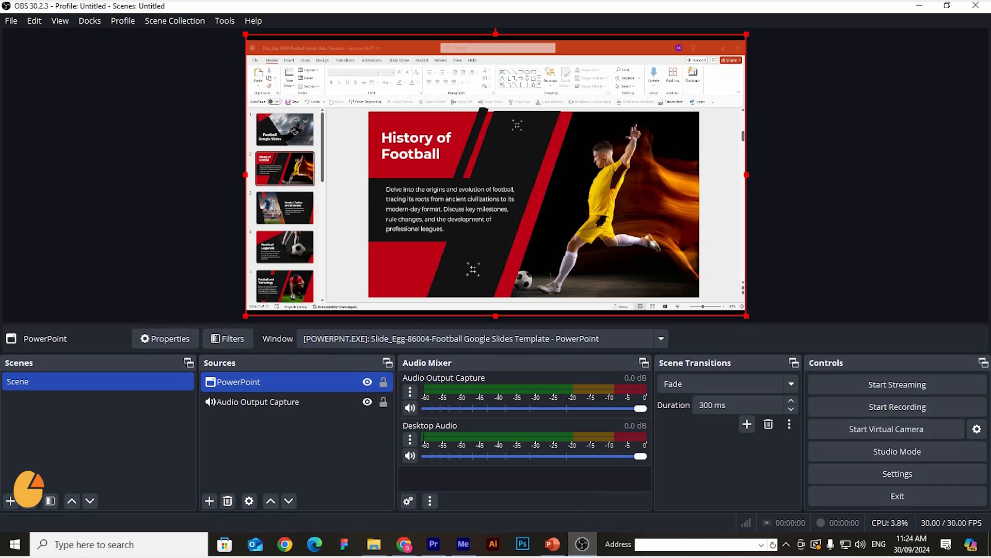
click(552, 544)
scroll(67, 344, down, 1)
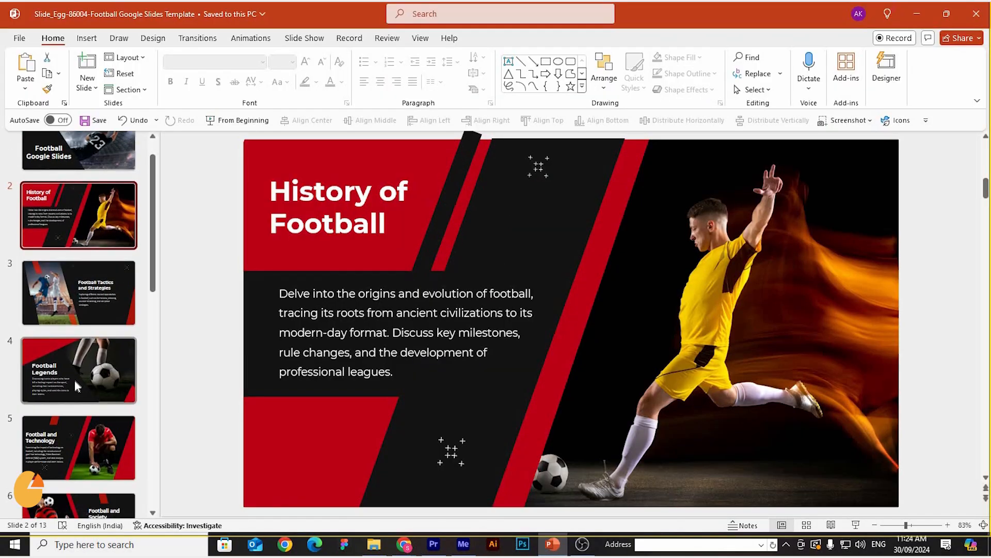
click(74, 381)
click(93, 465)
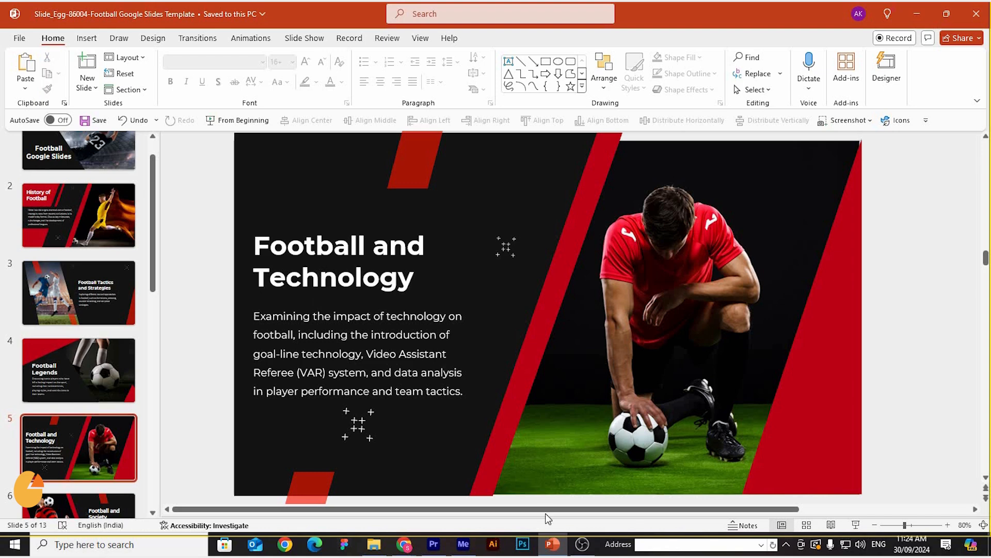
click(583, 544)
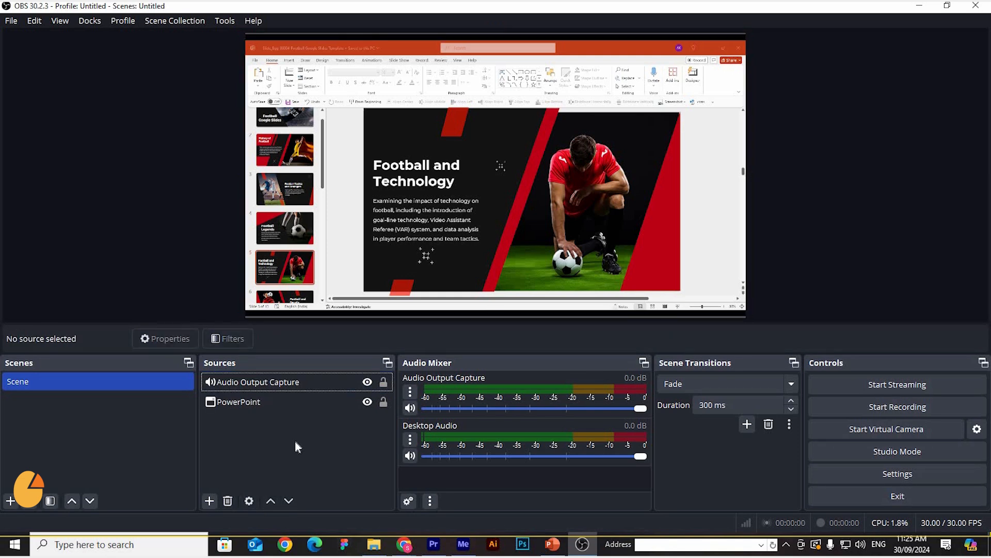
- Add a Display Capture source for the 1600x900 primary monitor and move it below the PowerPoint source in the order
click(210, 501)
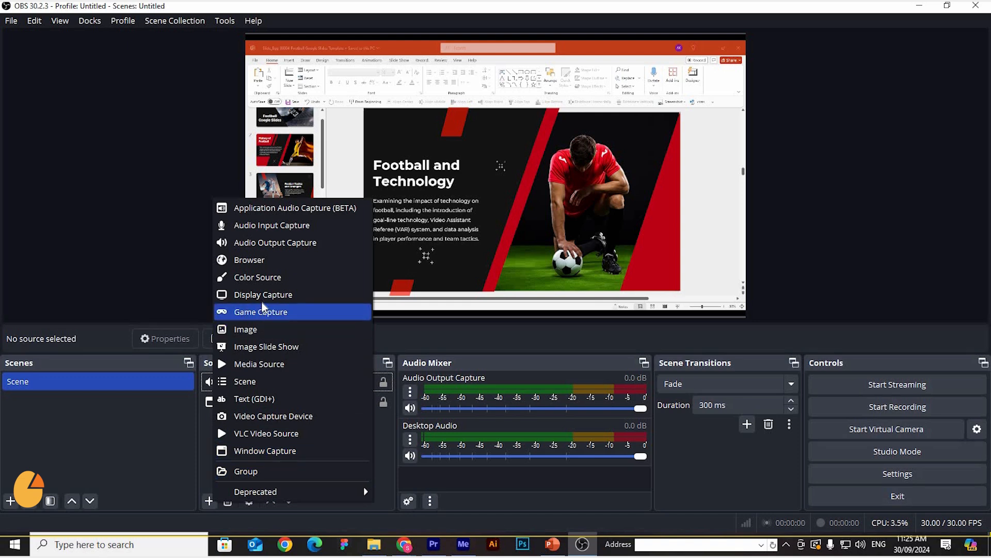
click(273, 295)
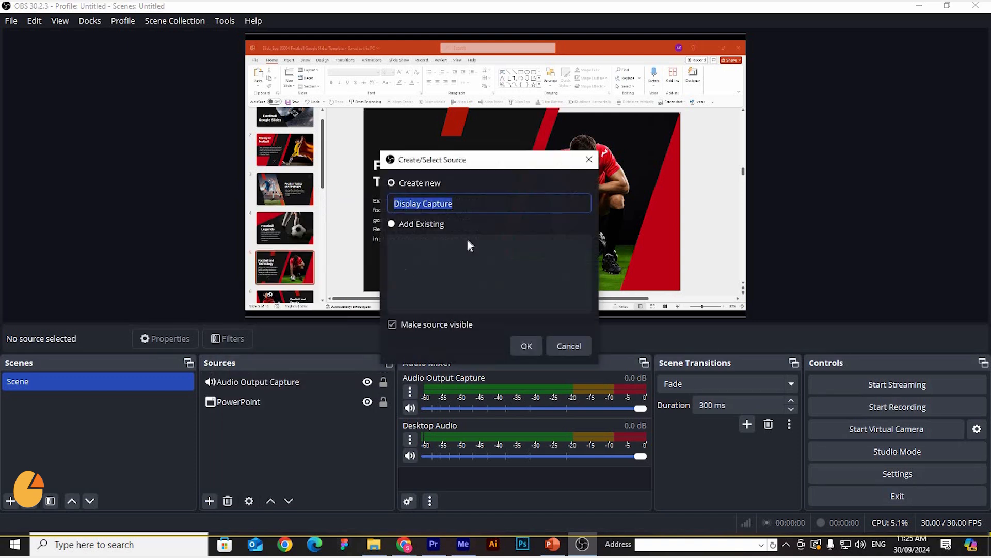
click(527, 347)
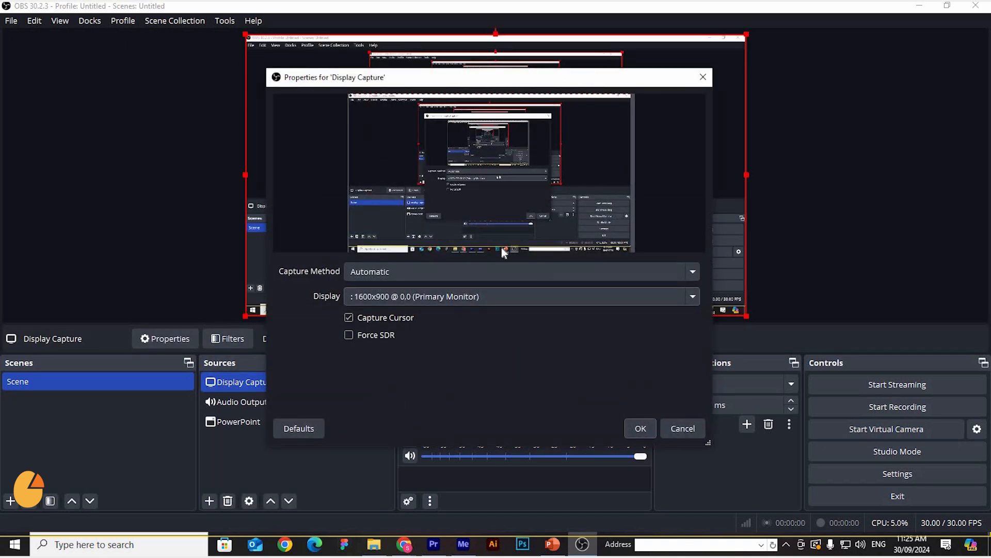
click(639, 429)
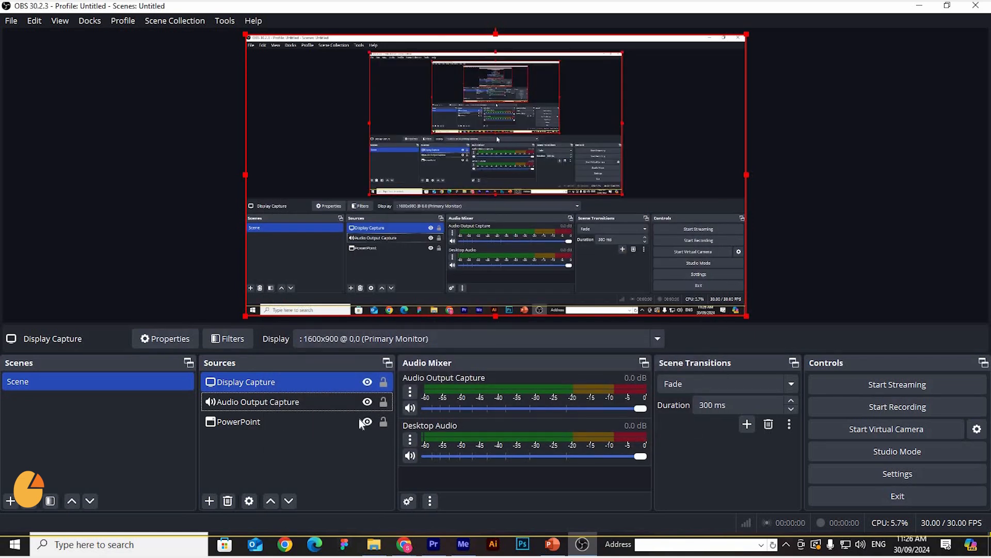
click(289, 501)
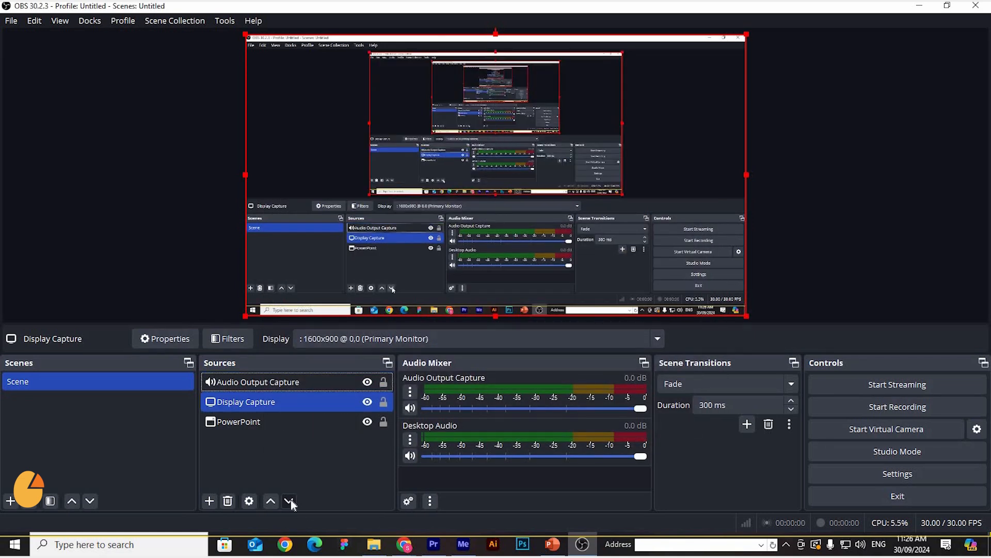
click(289, 501)
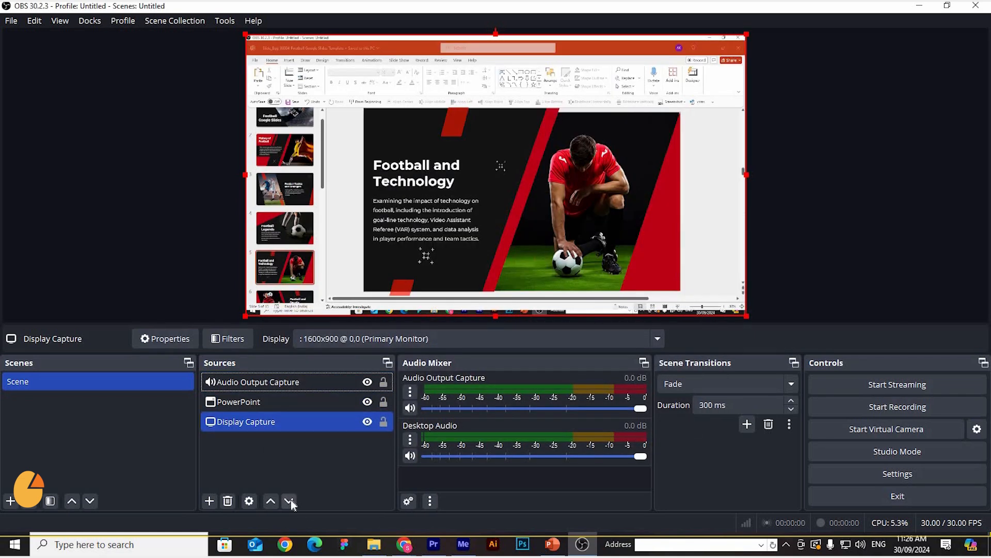
- Shrink the PowerPoint capture and place it in the lower-right corner of the canvas over the display capture
click(435, 225)
drag(746, 34, 584, 177)
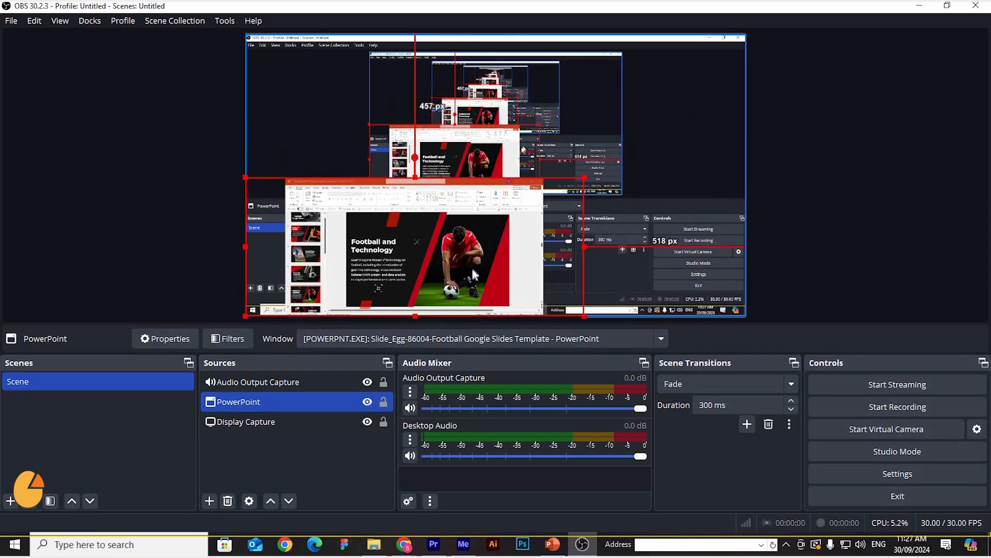
drag(465, 289, 609, 273)
drag(390, 162, 549, 196)
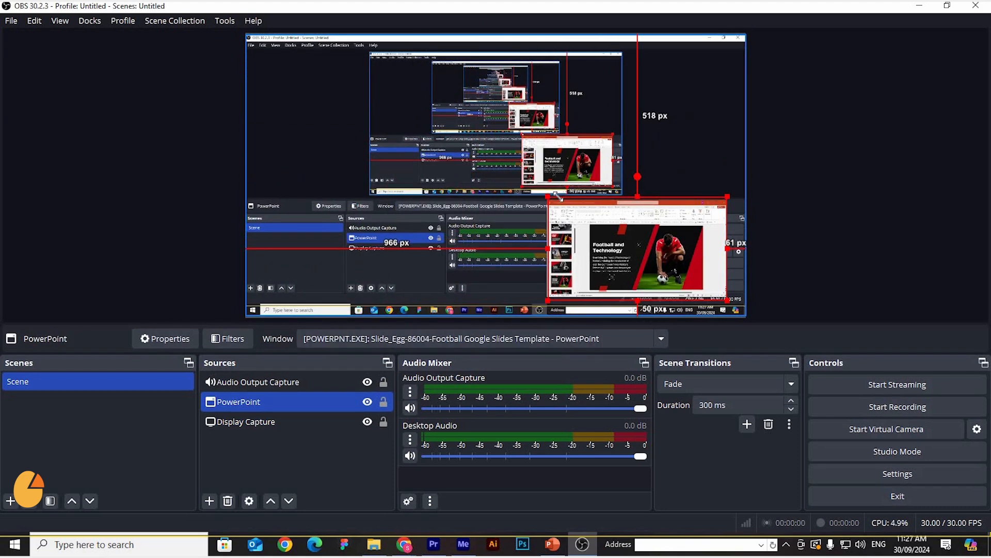
drag(625, 251, 653, 273)
- Remove the Display Capture source from the scene and enlarge the PowerPoint capture to fill the canvas
click(489, 241)
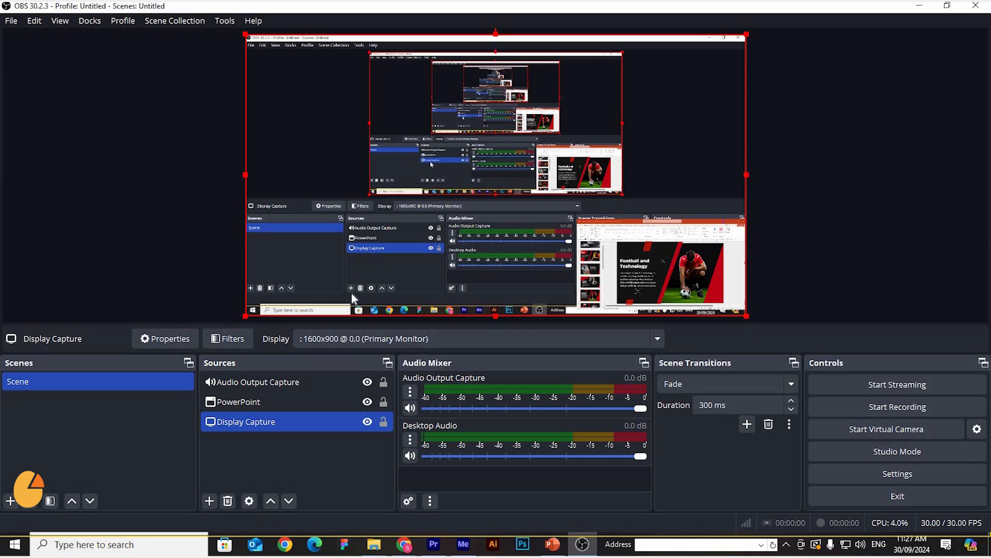
right_click(271, 420)
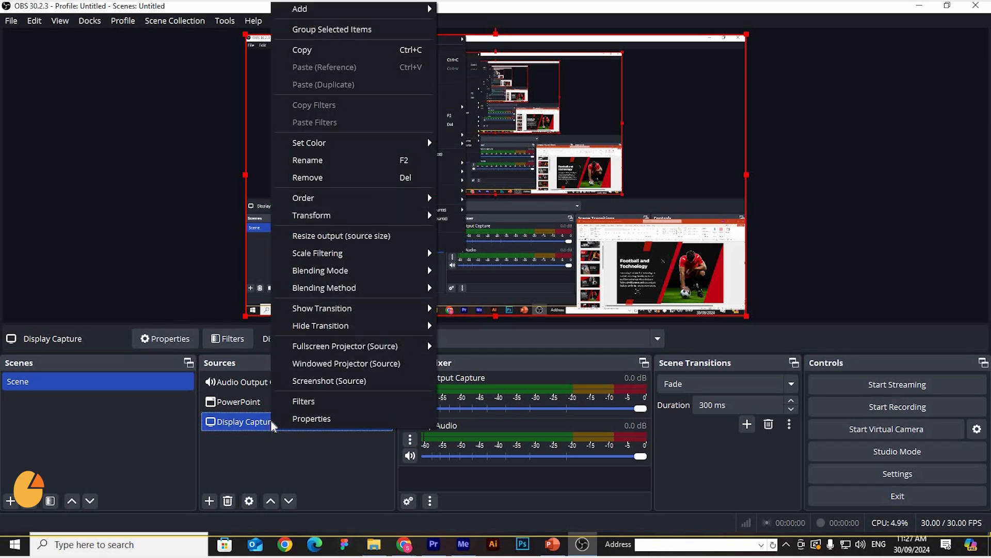
click(308, 178)
click(545, 283)
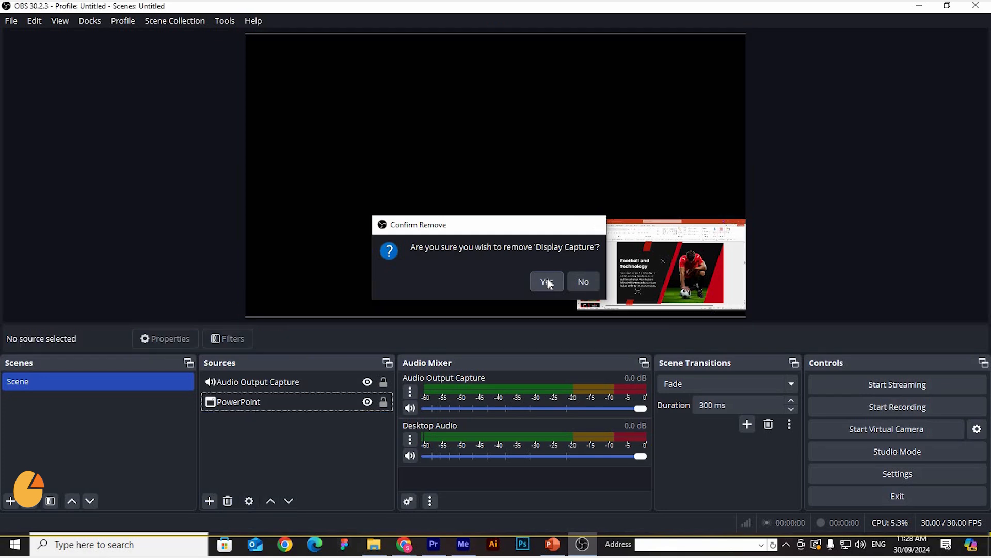
drag(575, 212, 170, 61)
drag(548, 248, 579, 236)
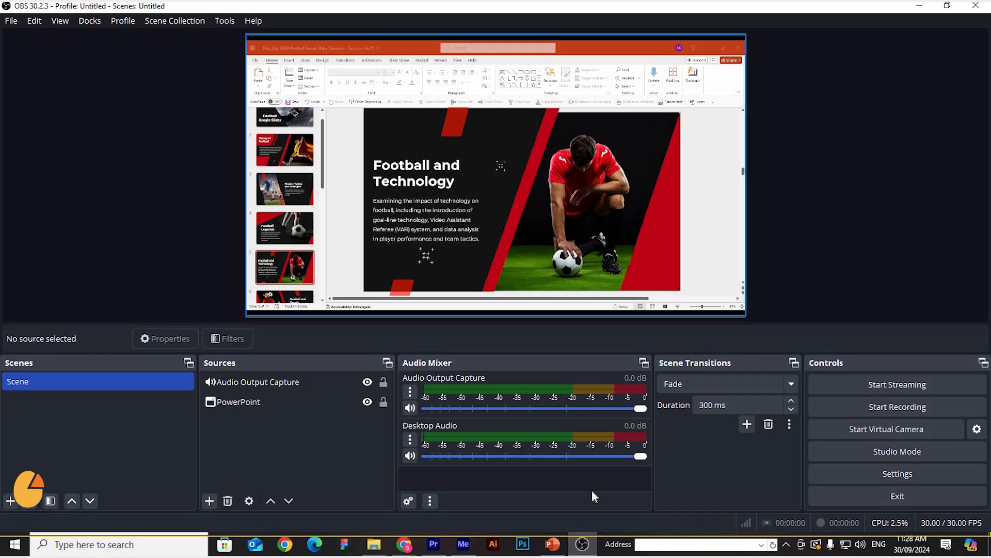
- Switch to PowerPoint and set the slide show type to "Browsed by an individual (window)"
click(554, 550)
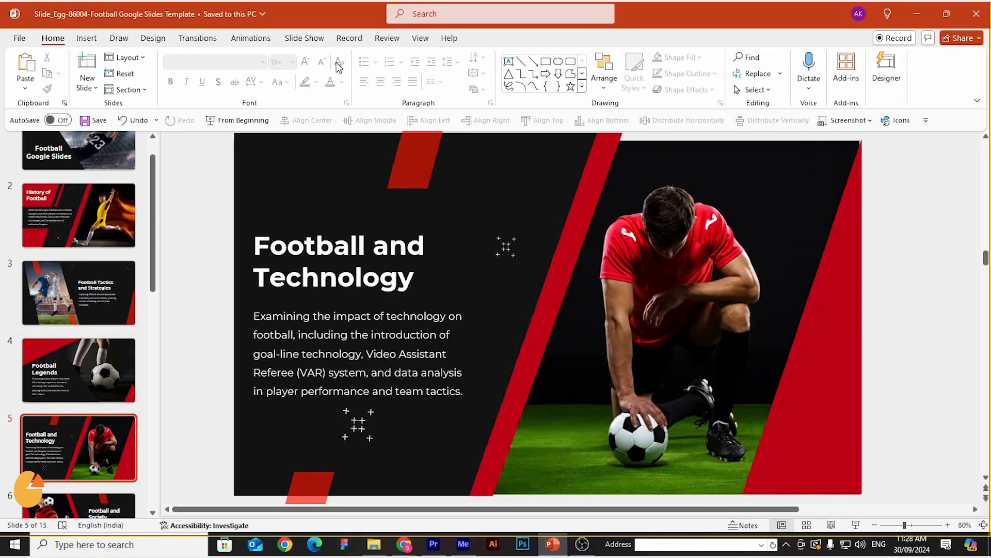
click(316, 39)
click(228, 77)
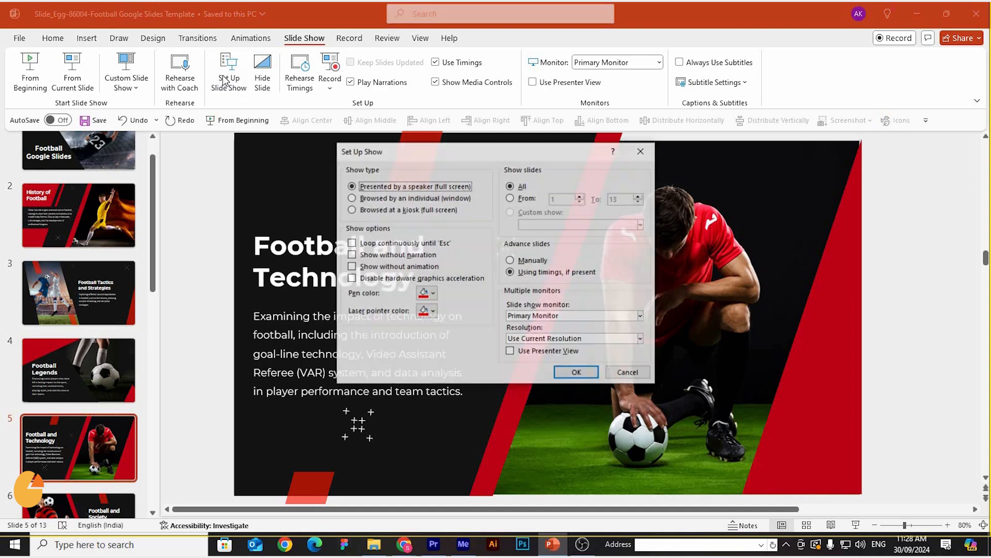
click(352, 198)
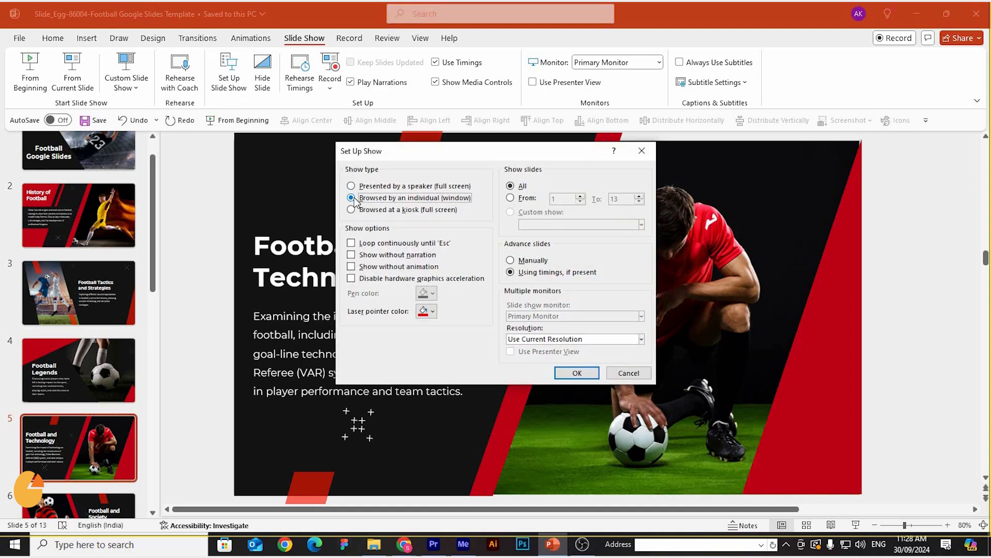
click(576, 372)
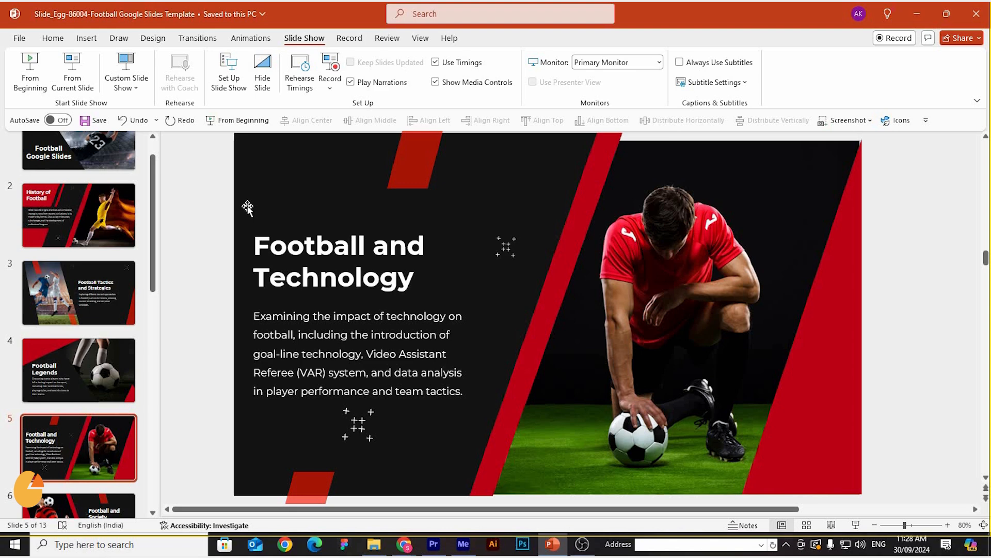
- Insert the "Final Girl" audio file from the Music folder on slide 1 and set it to start automatically
scroll(210, 216, up, 1)
scroll(138, 203, up, 1)
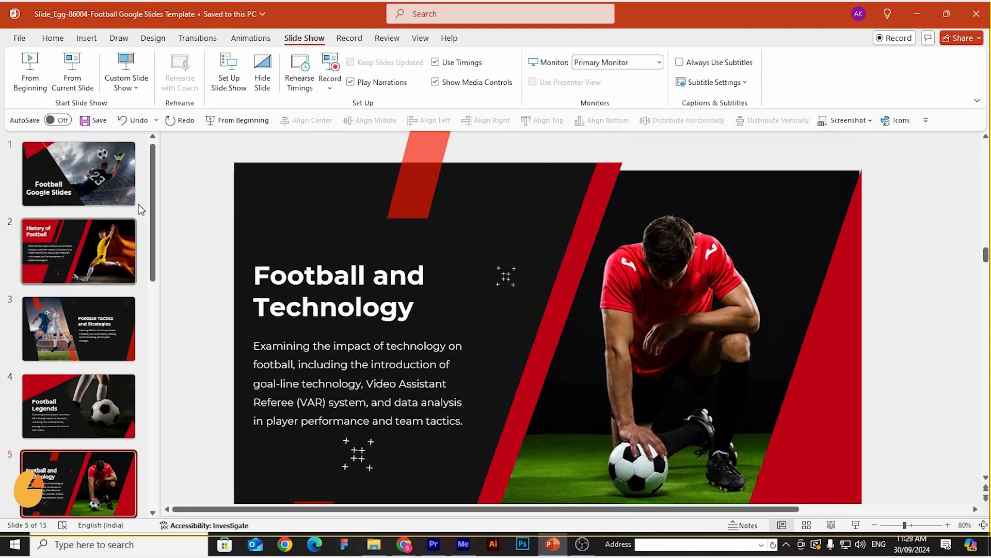
click(100, 174)
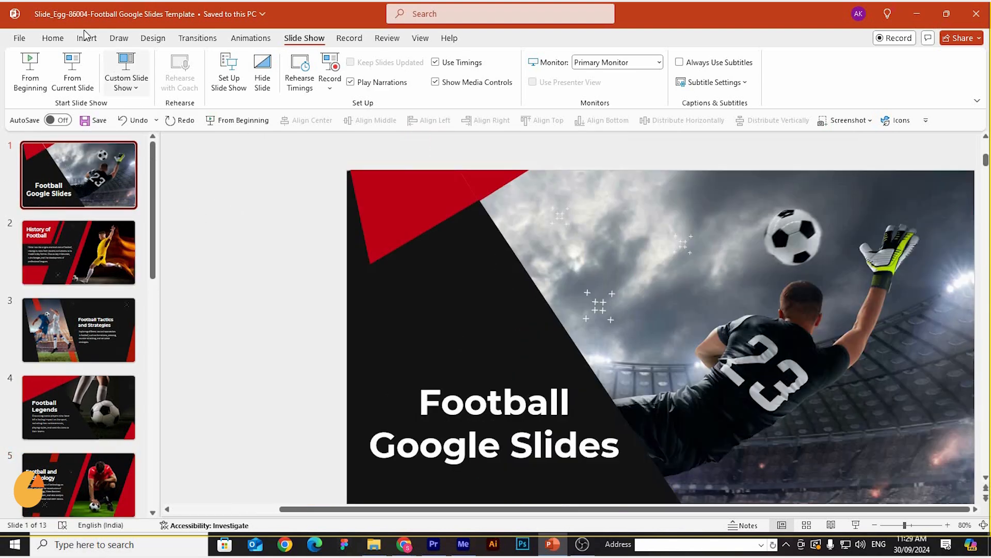
click(87, 37)
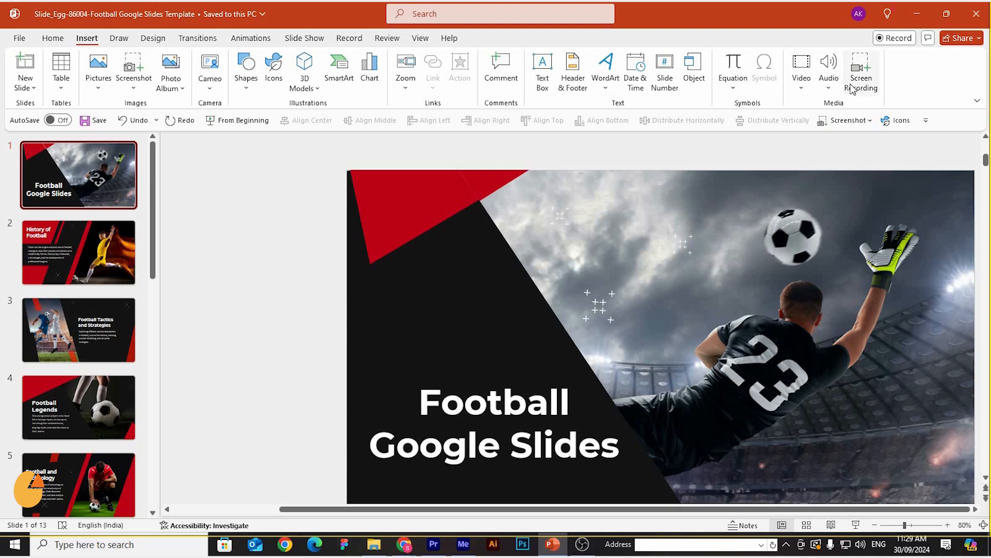
click(828, 72)
click(850, 121)
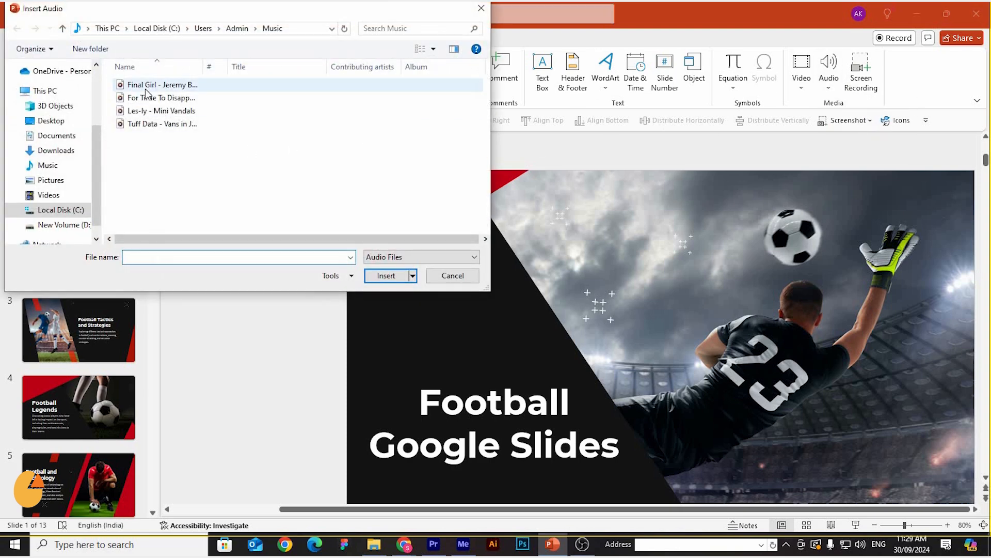
click(146, 88)
click(390, 275)
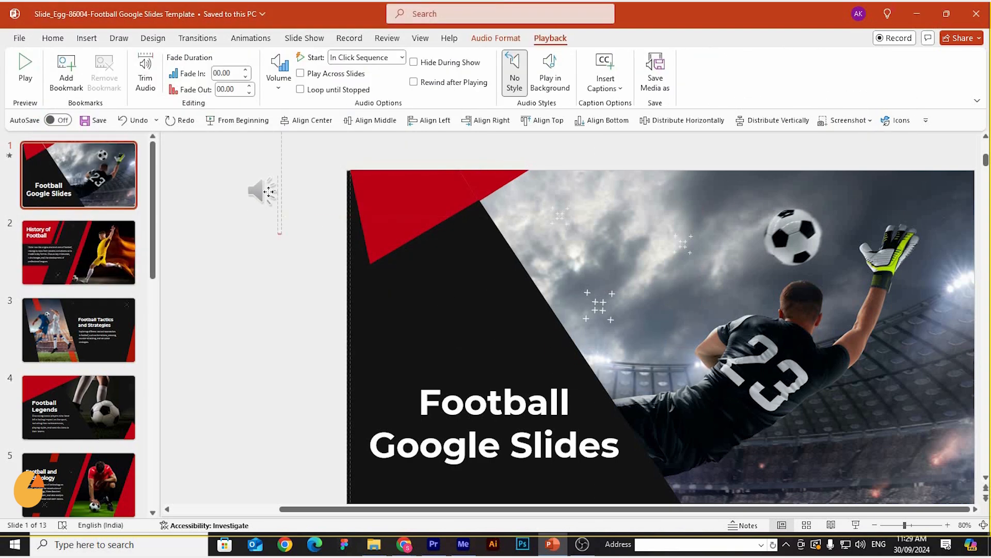
click(401, 58)
click(359, 88)
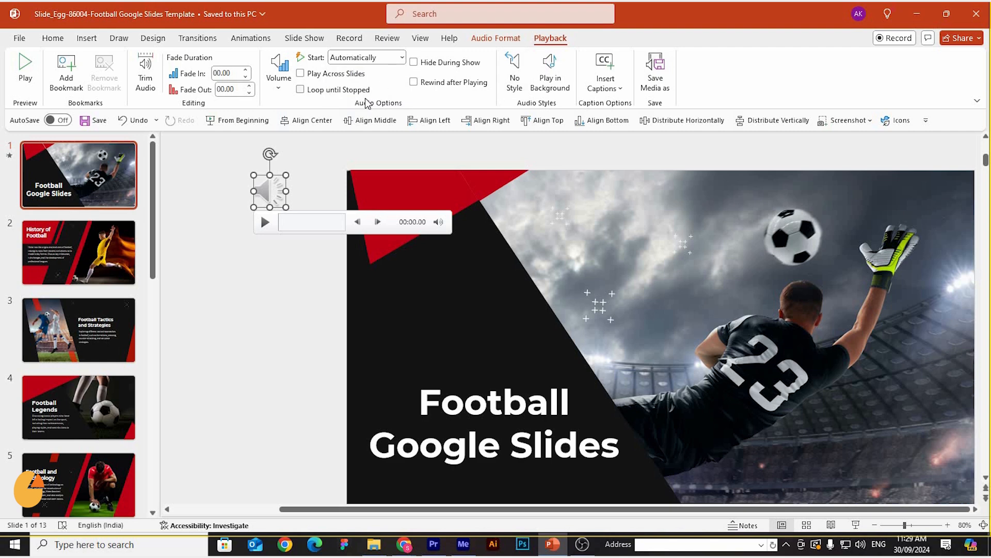
- Switch to OBS, start recording, and return to PowerPoint
click(582, 544)
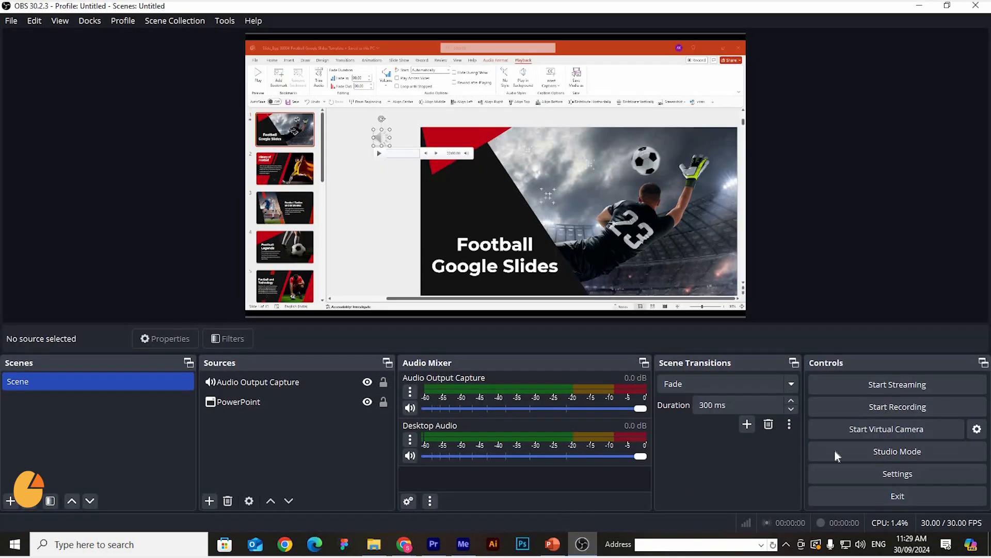
click(881, 405)
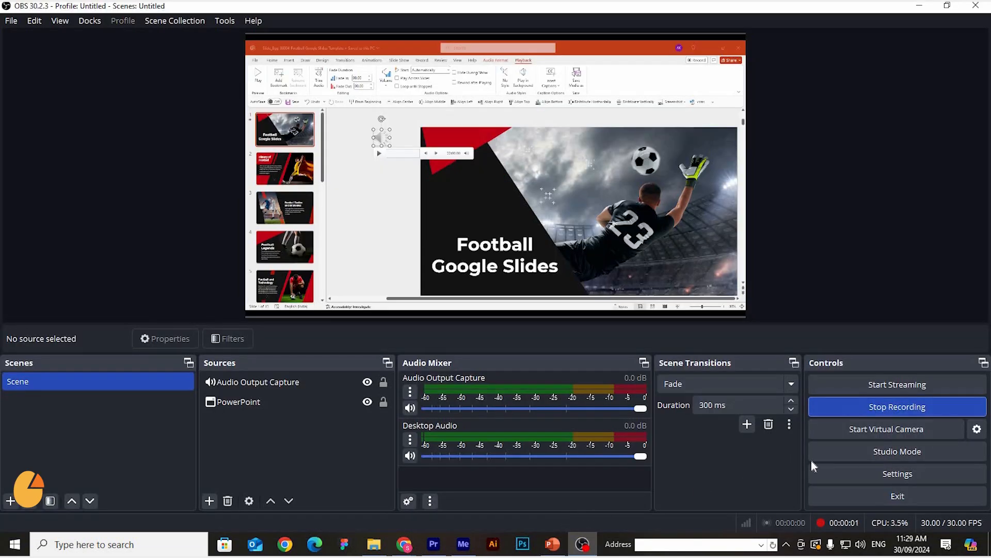
click(553, 544)
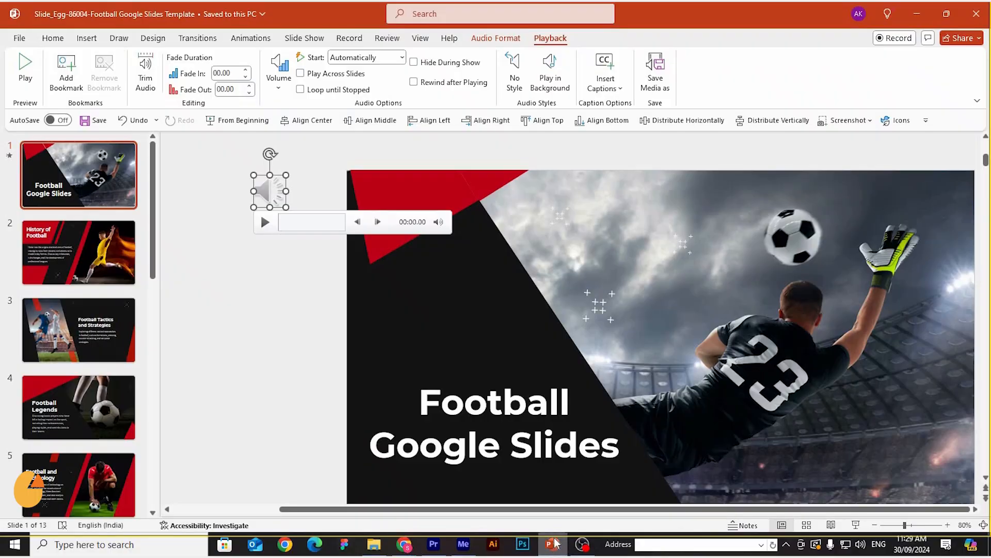
- Start the windowed slide show and advance from slide 1 through to slide 7
key(alt+p)
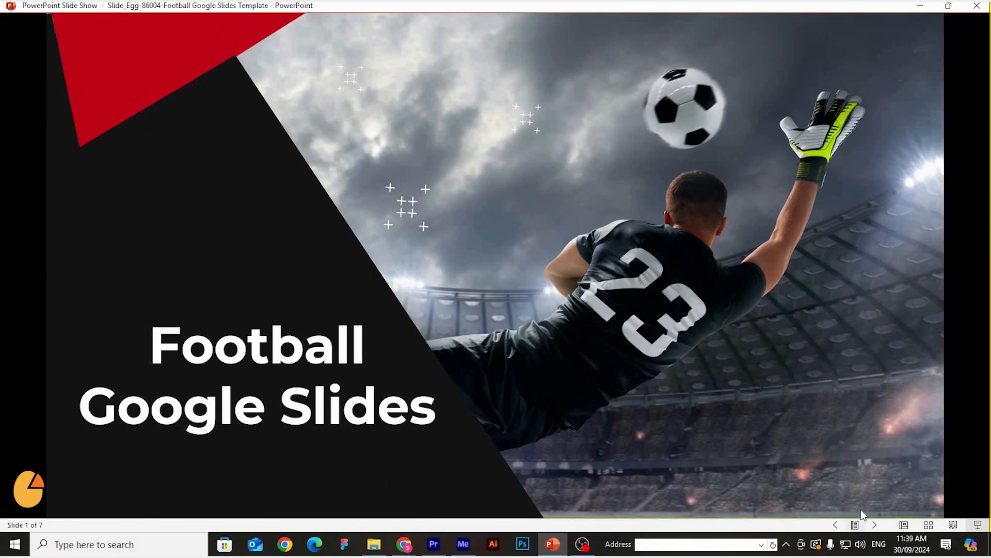
click(865, 505)
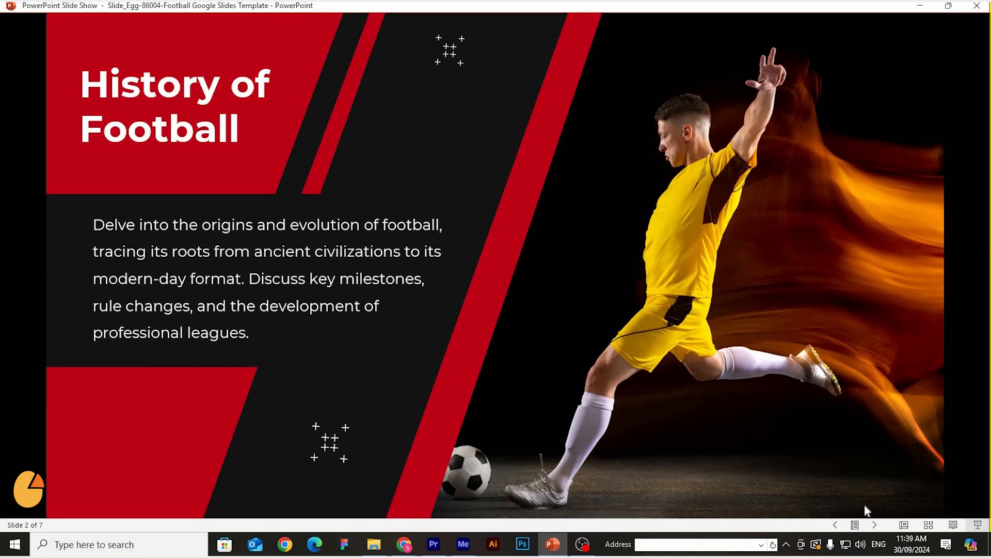
key(Right)
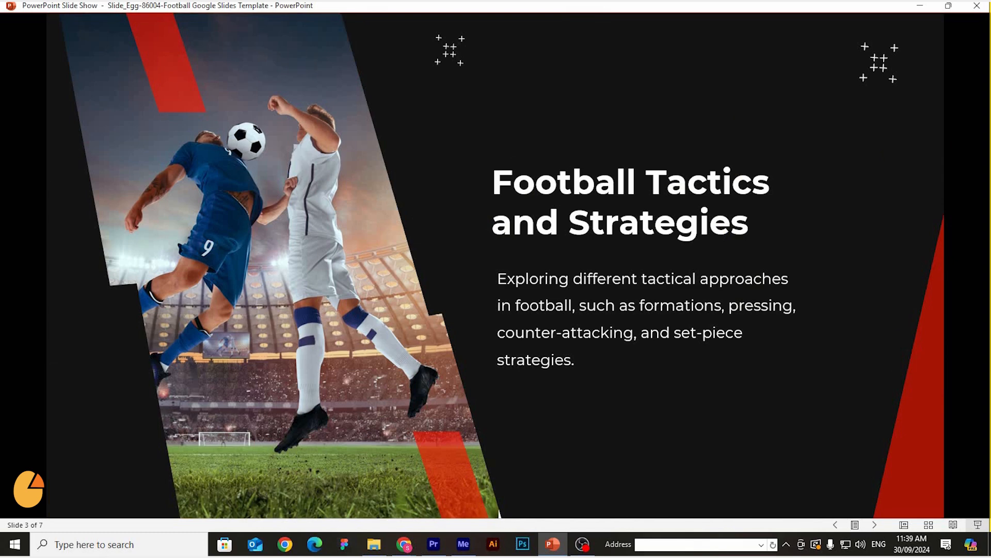
key(Right)
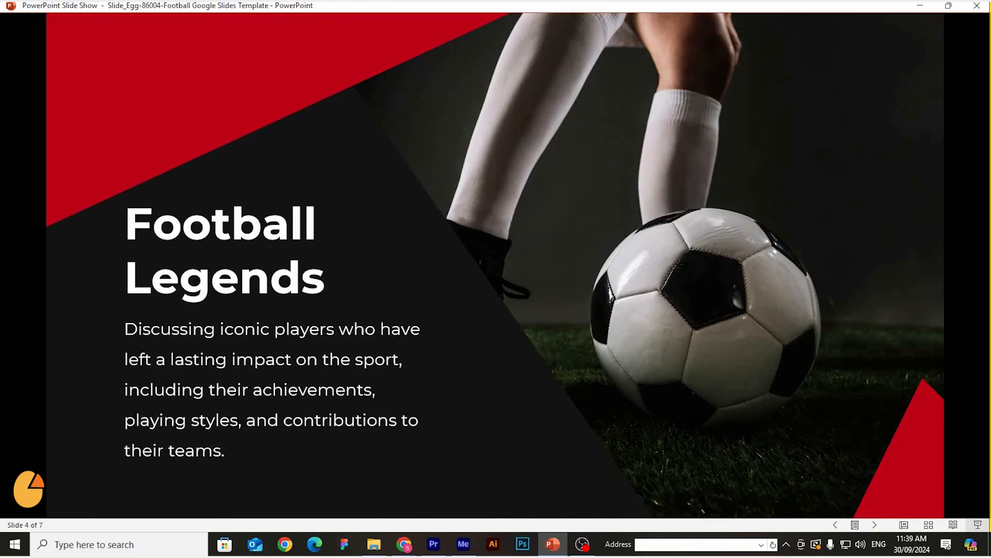
key(Right)
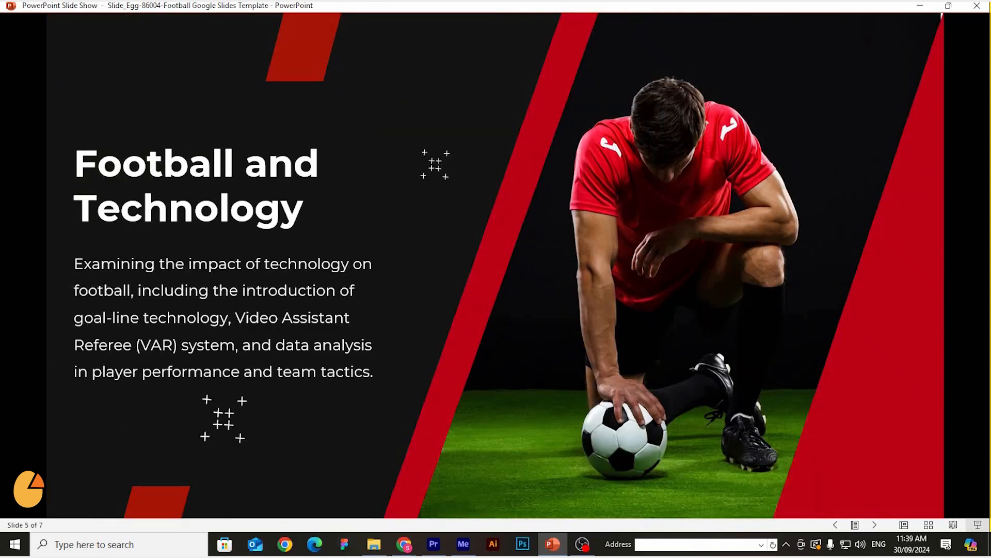
key(Right)
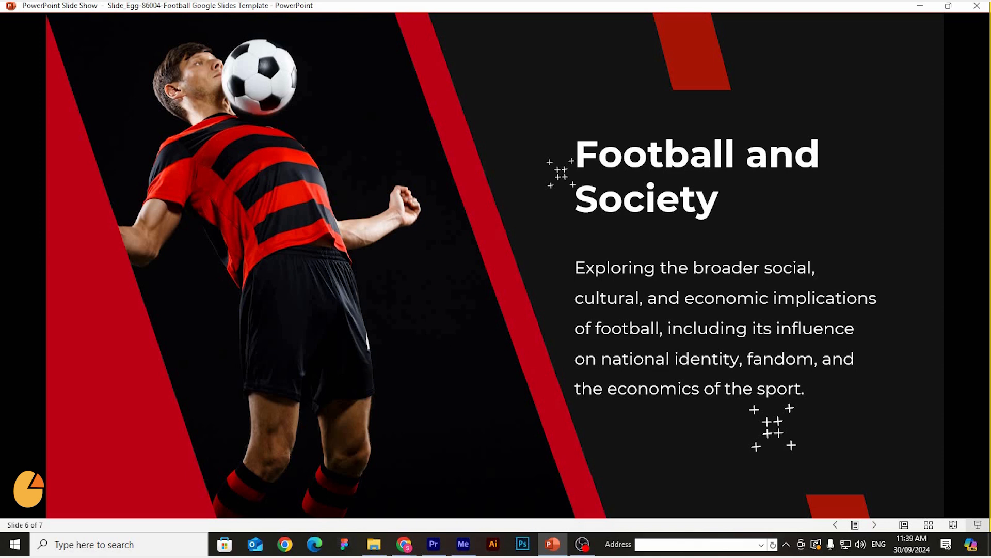
key(Right)
- End the slide show, switch to OBS, and stop the recording
key(Escape)
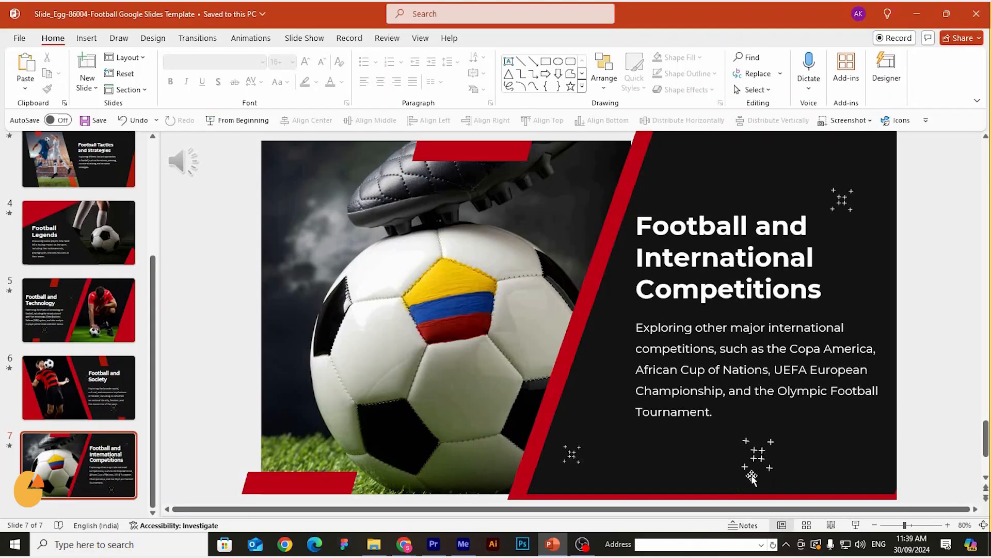
click(583, 545)
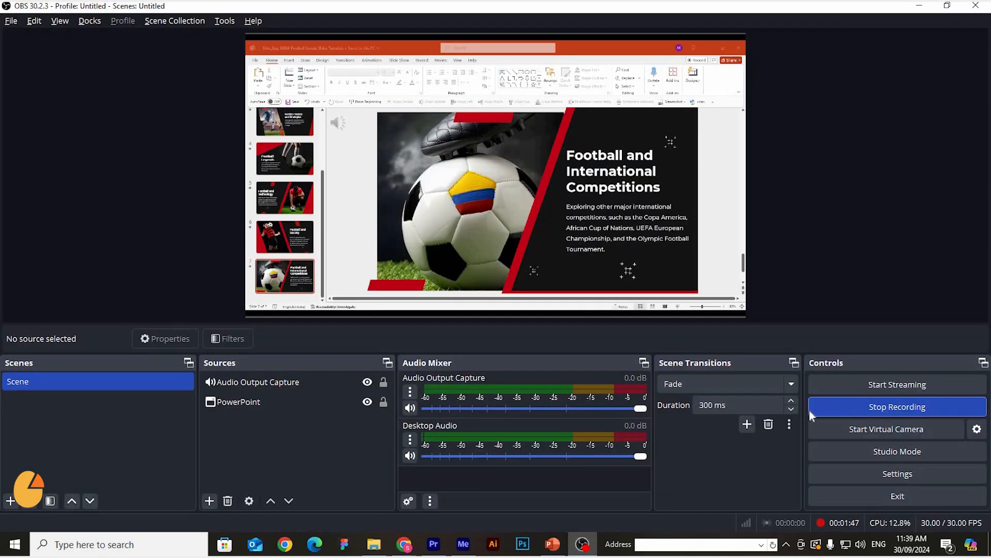
click(867, 408)
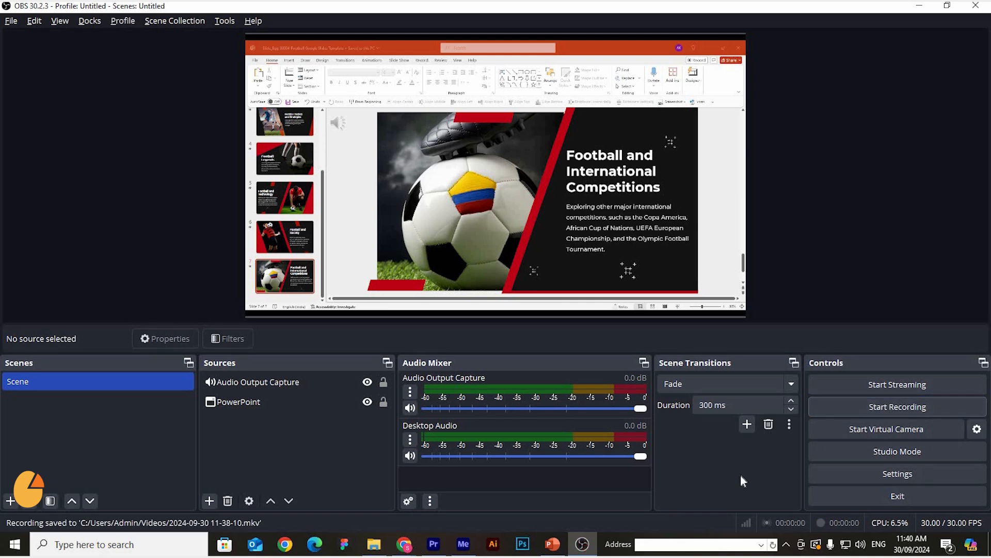
- Show the OBS profile folder, go to the Videos folder from there, and maximize the File Explorer window
click(11, 20)
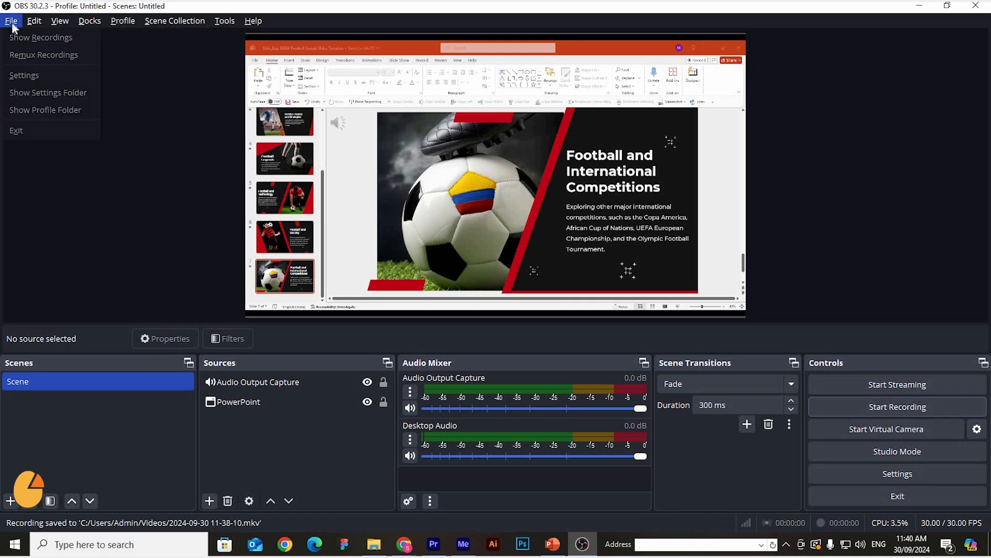
click(35, 112)
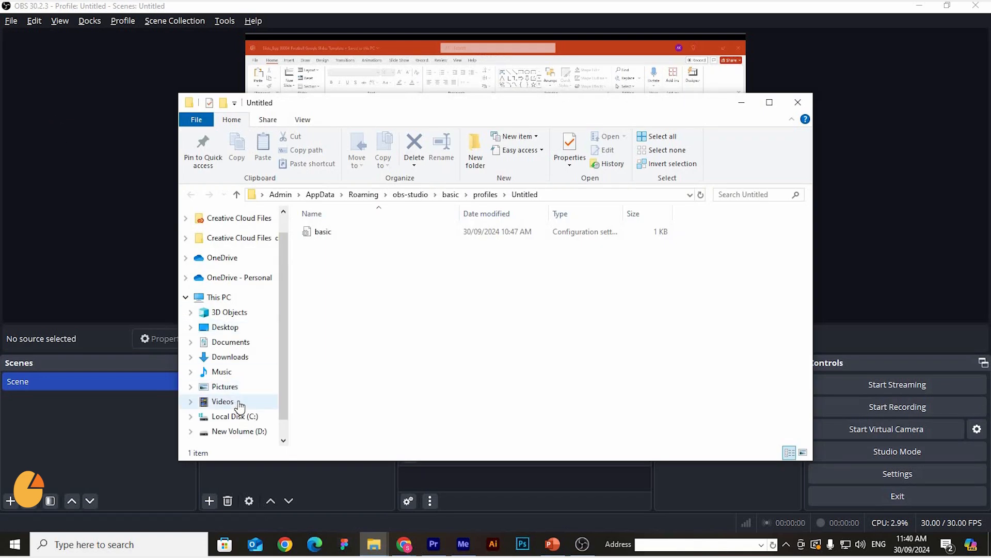
click(227, 402)
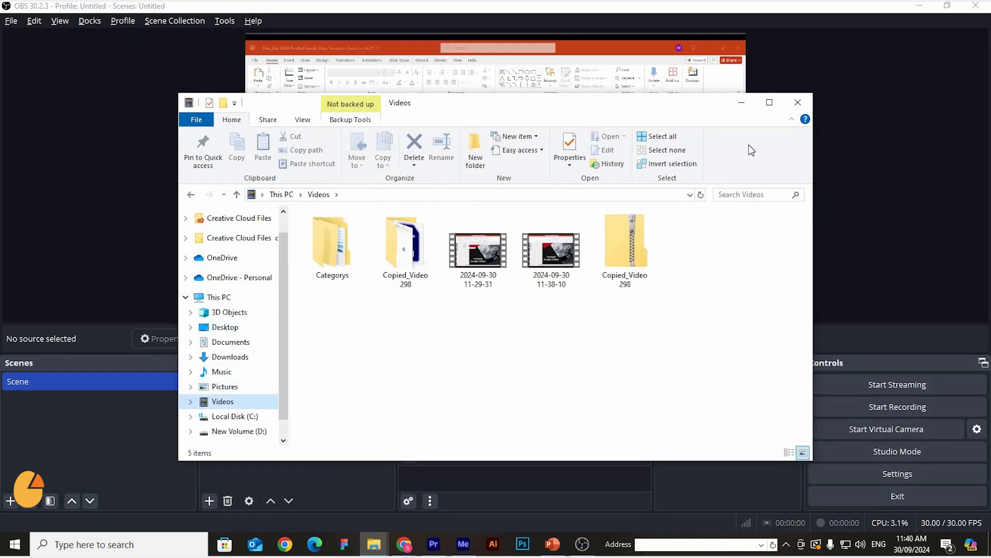
click(769, 102)
click(356, 155)
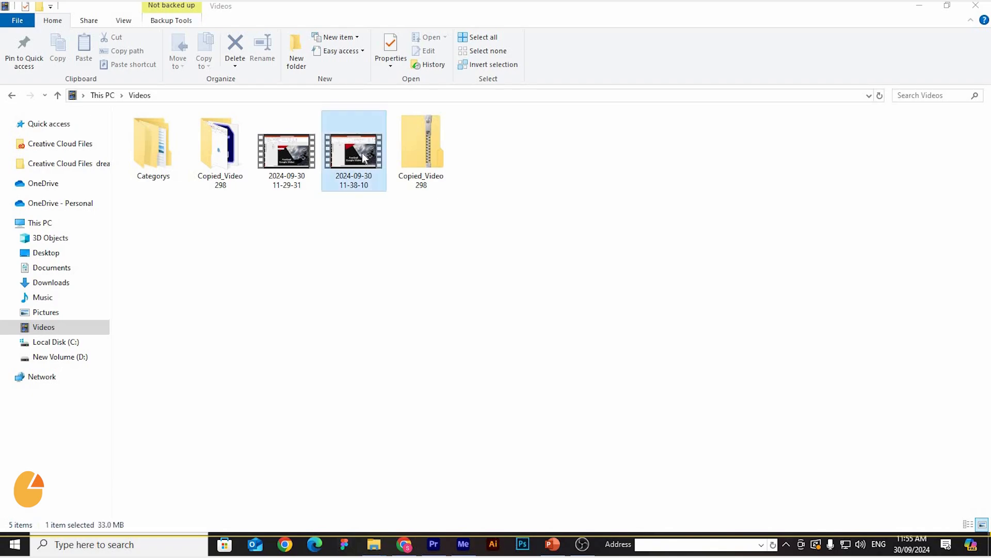
double_click(362, 155)
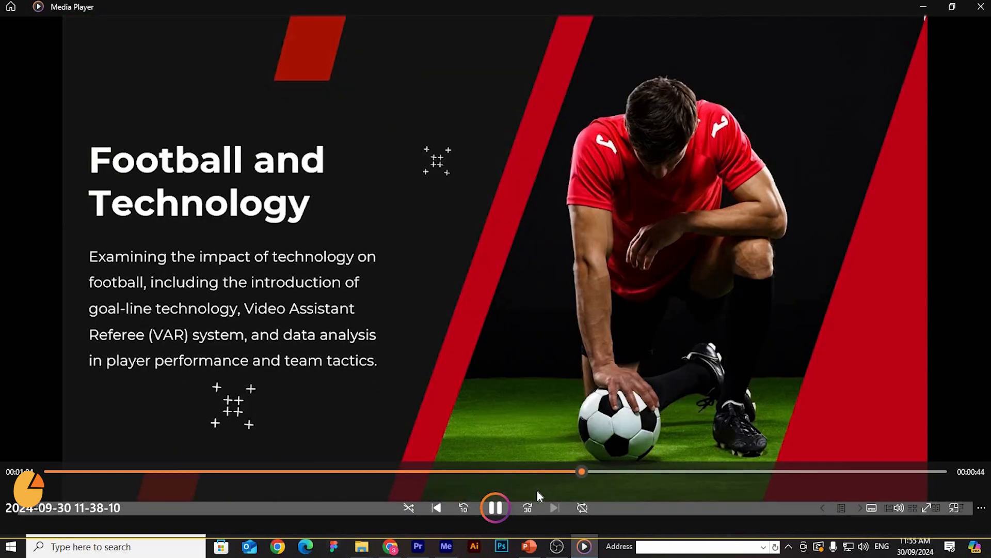
click(496, 507)
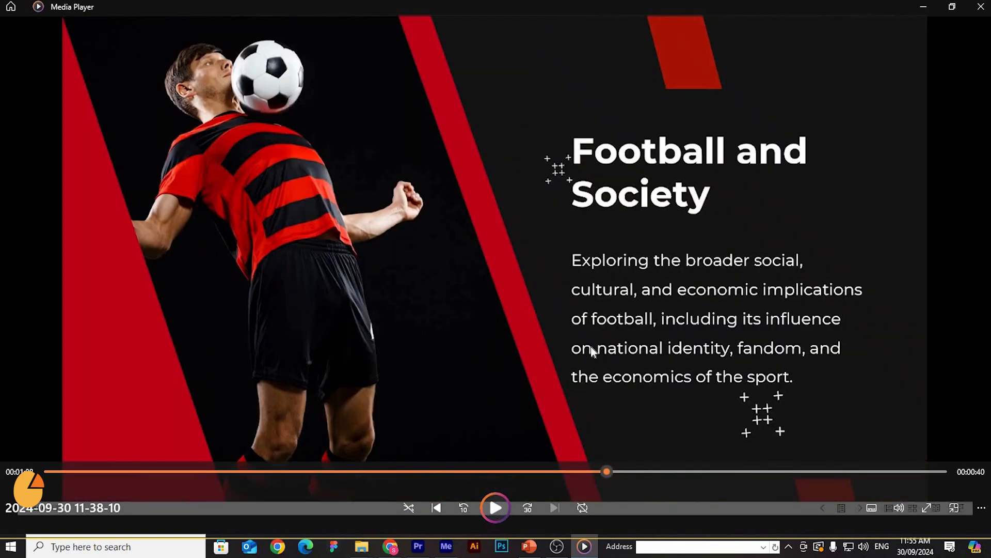
click(966, 7)
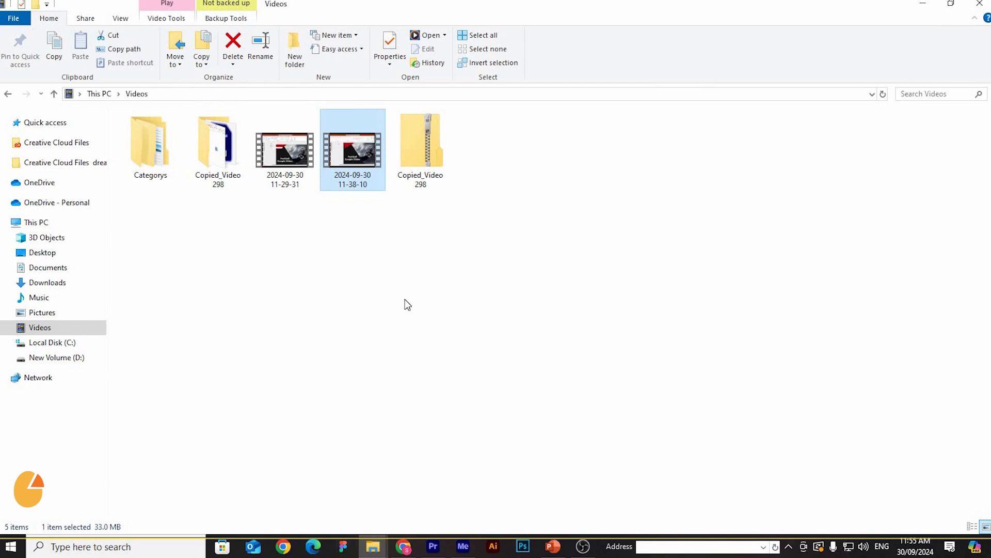